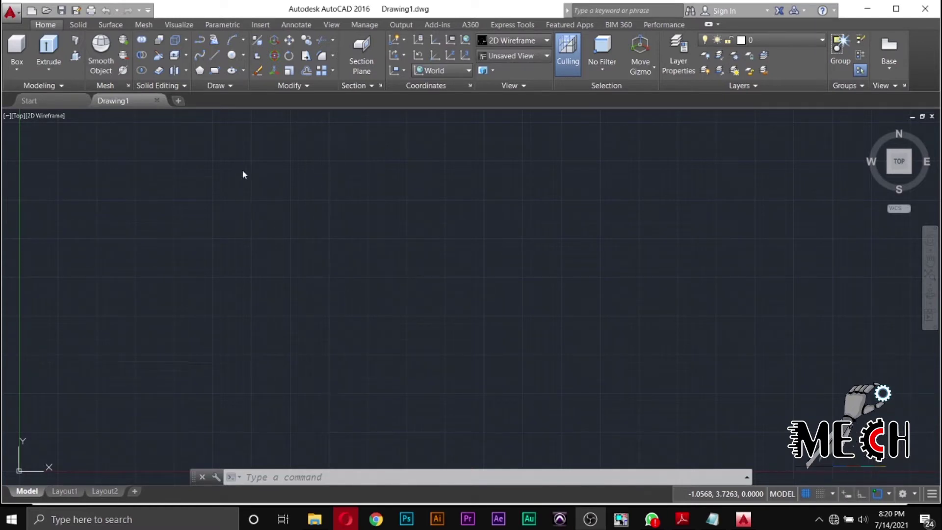
Draw a six-sided polygon with radius 20
left_click(202, 70)
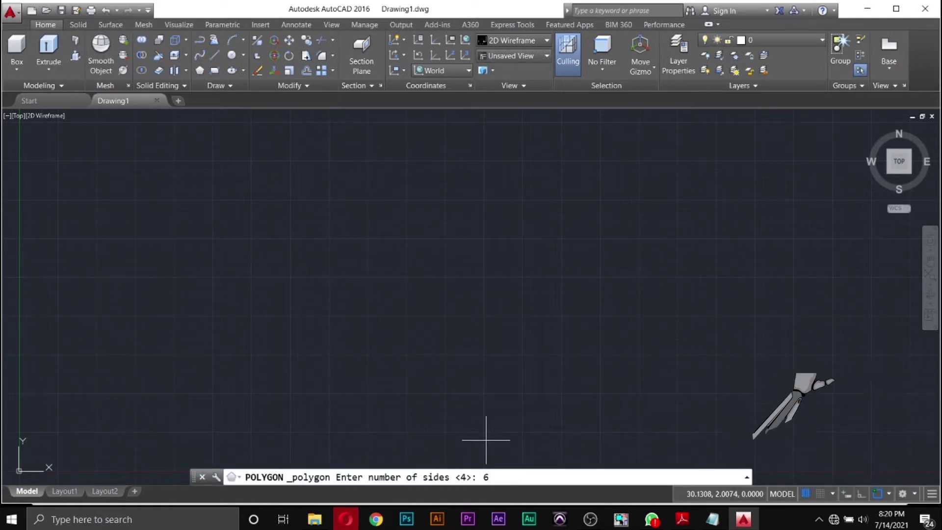
key("Return")
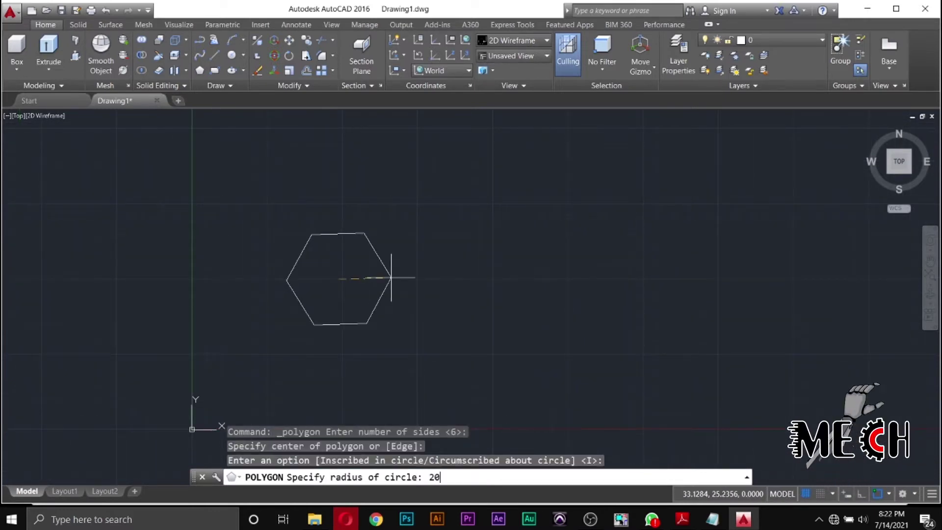
key("Return")
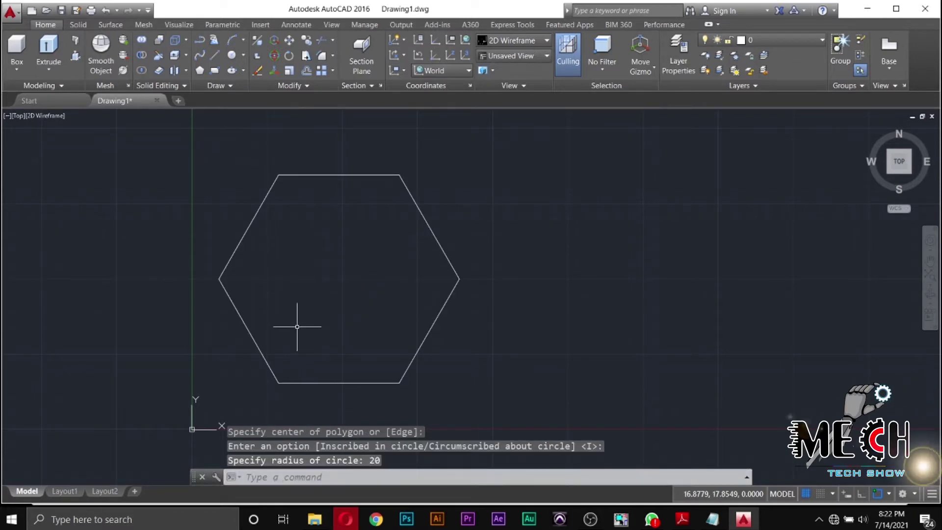
Draw a line joining the hexagon's left and right corners
left_click(214, 55)
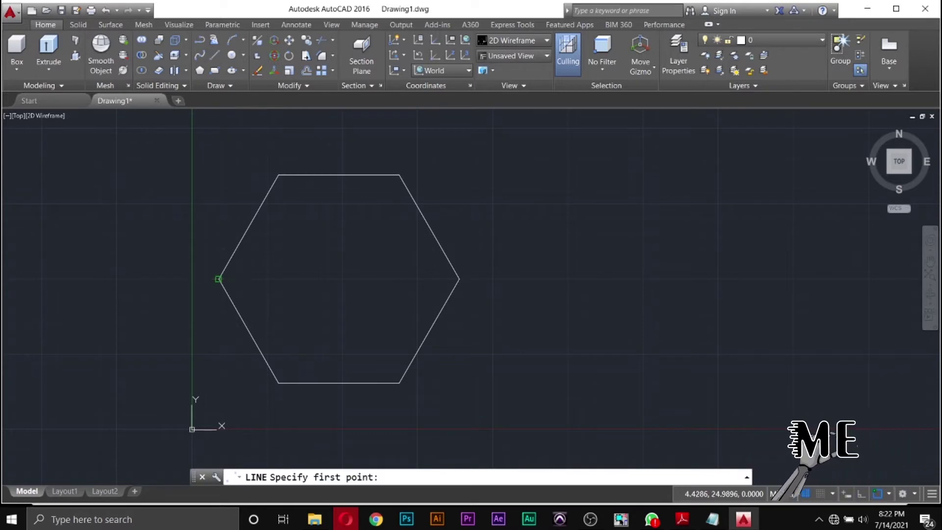
left_click(219, 279)
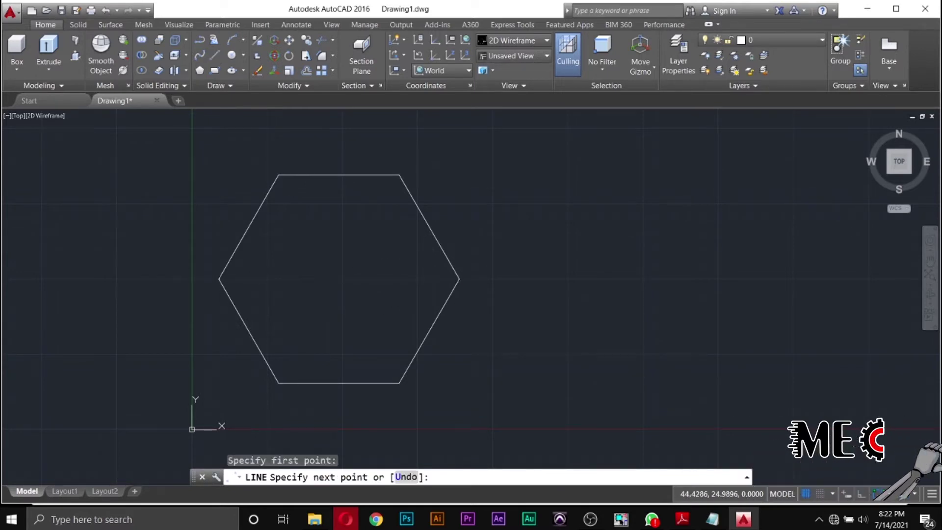
left_click(458, 279)
key("Escape")
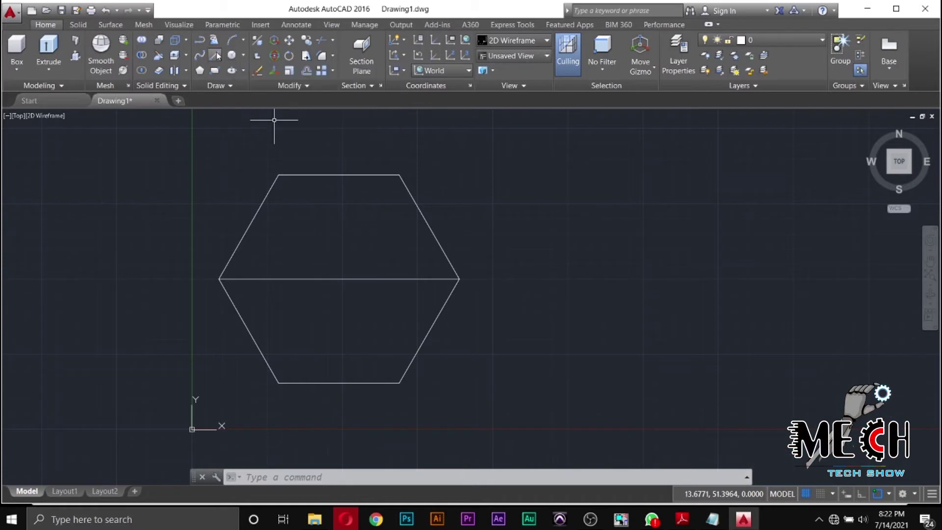
left_click(231, 55)
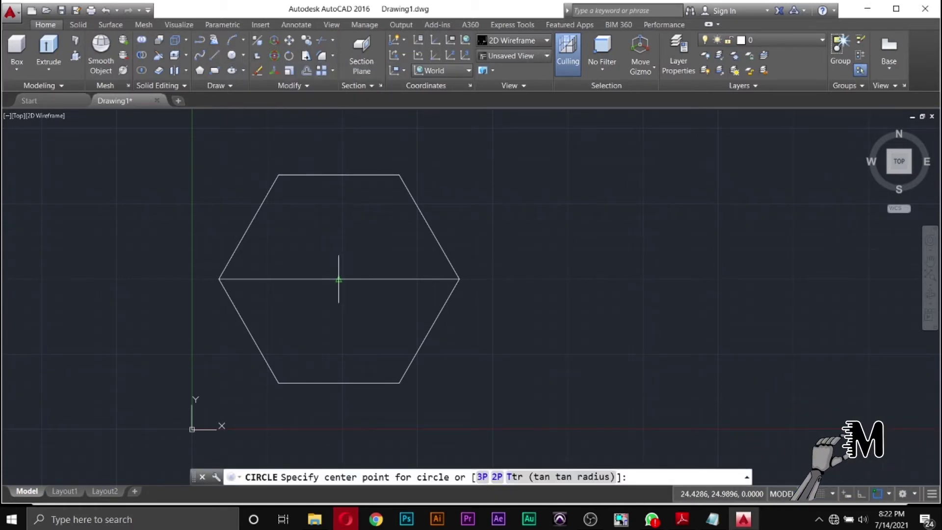
Draw circles of radius 10 and 20, both centred on the hexagon's centre
left_click(338, 279)
type("10")
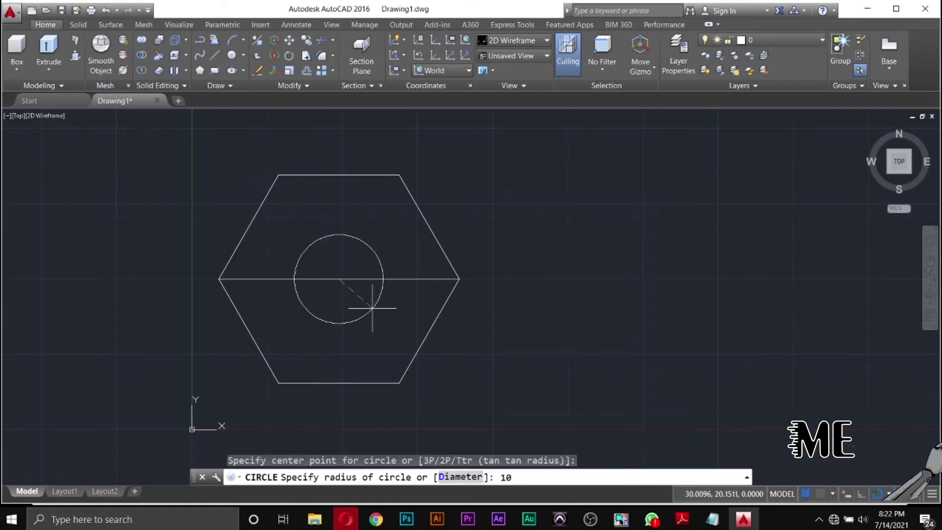
key("Return")
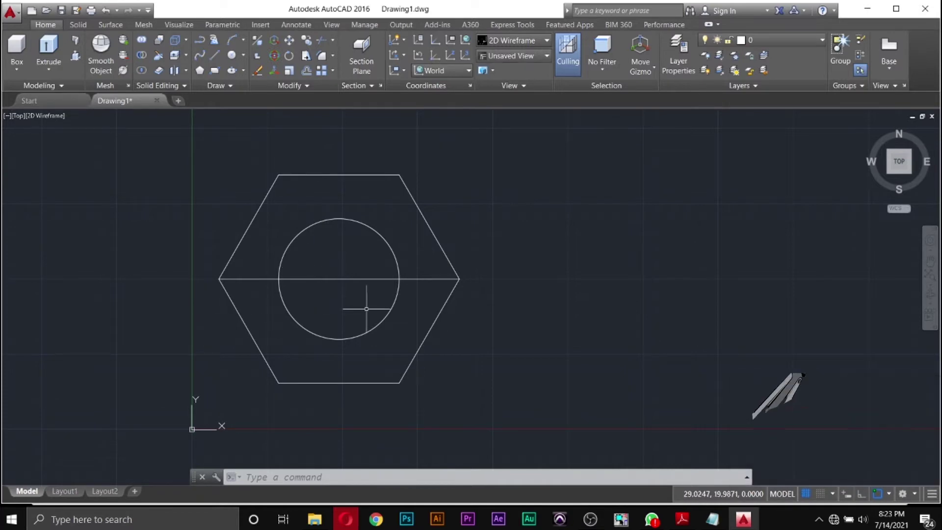
left_click(232, 55)
left_click(338, 278)
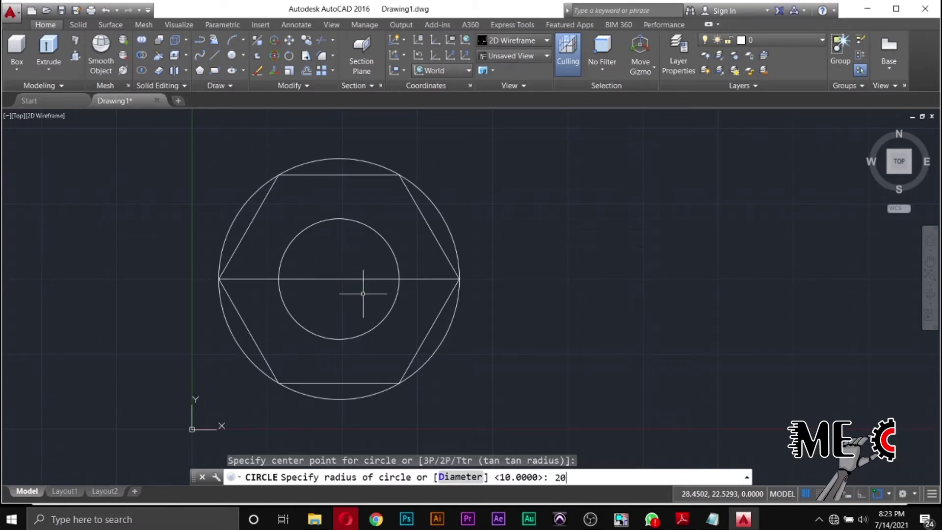
key("Return")
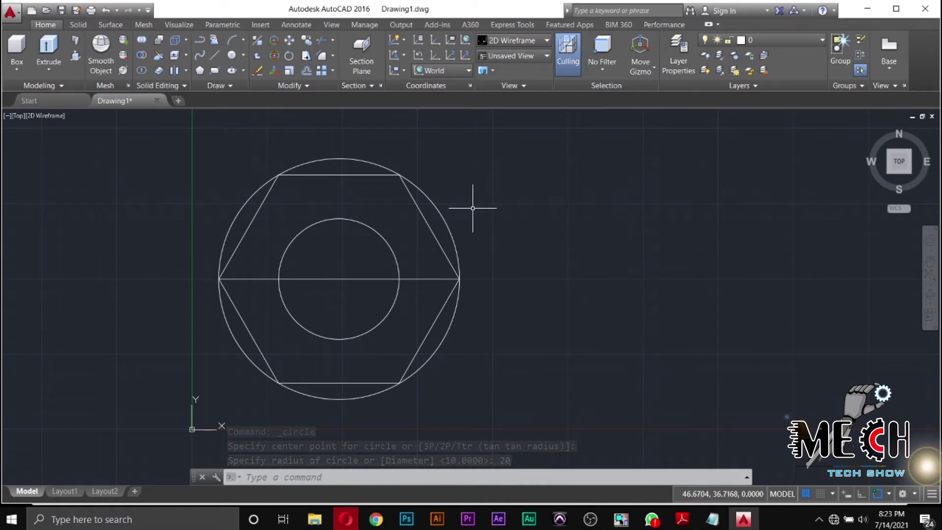
key("Escape")
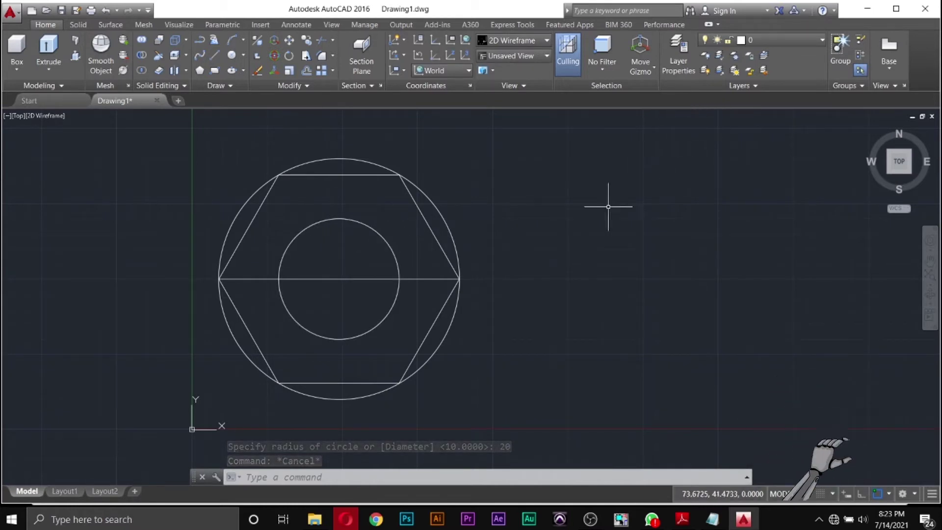
mouse_move(869, 130)
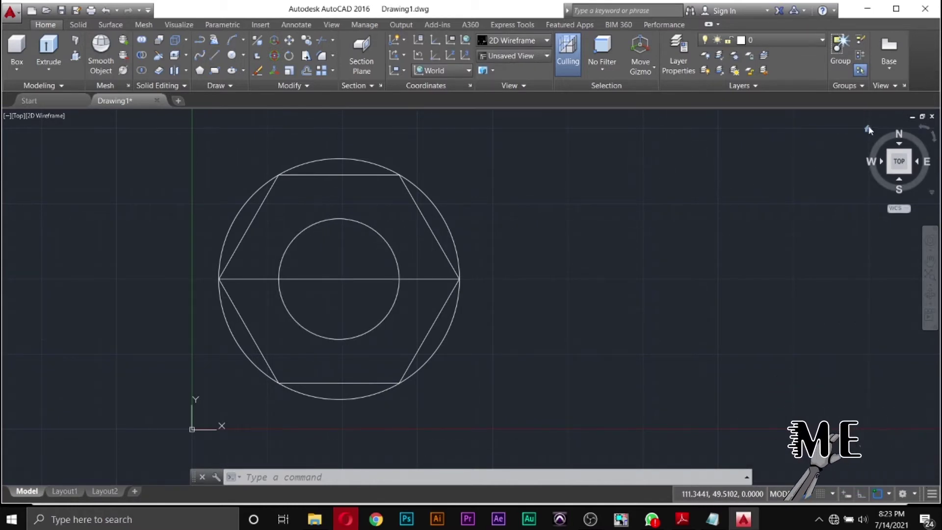
Switch to an isometric 3D view from the ViewCube corner and zoom out
left_click(866, 128)
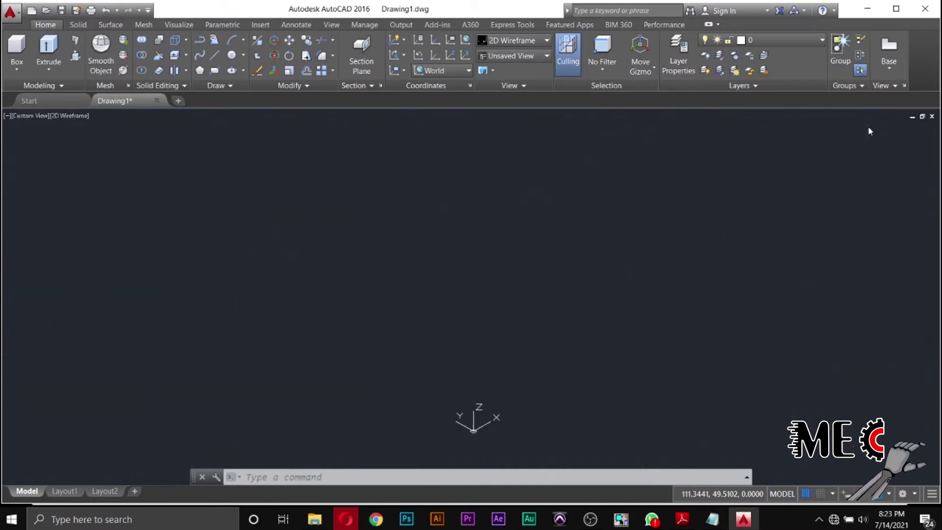
scroll(515, 211, "down", 2)
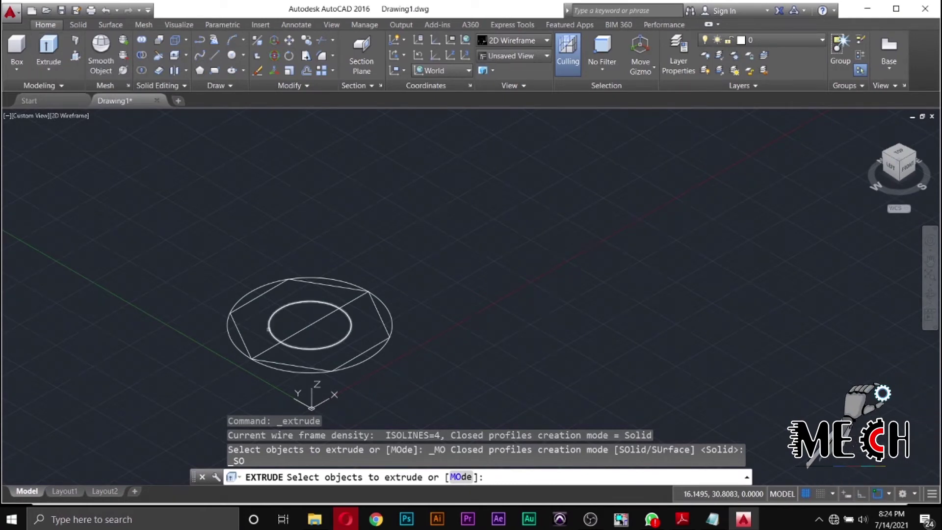
Extrude the inner radius-10 circle 60 units to form the shank
left_click(269, 324)
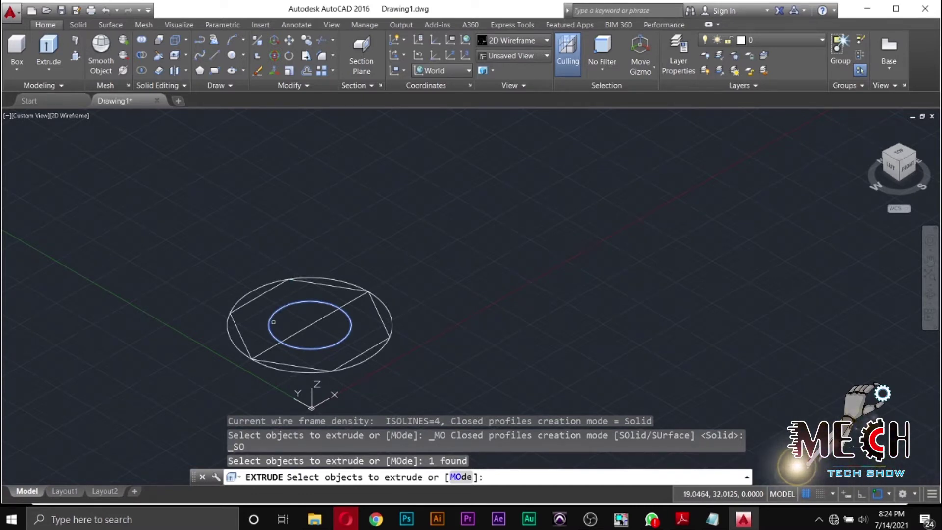
key("Return")
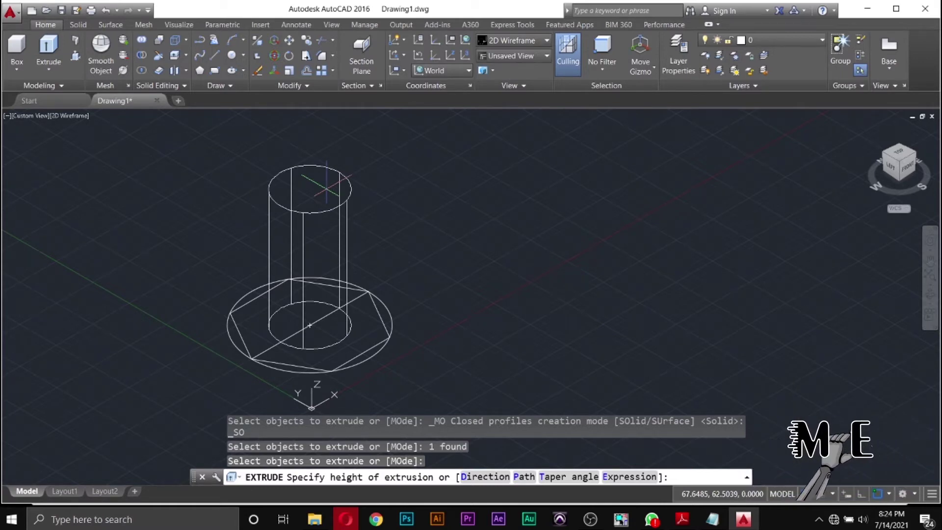
type("60")
key("Return")
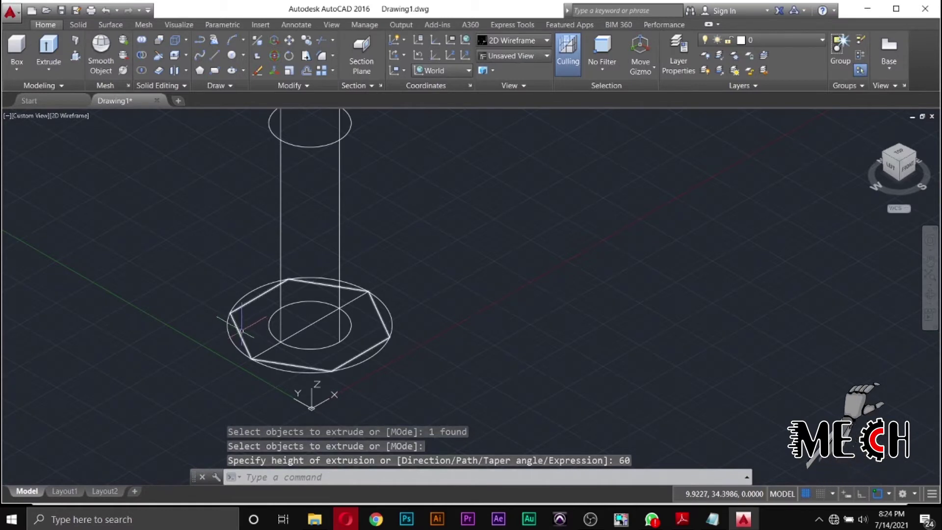
Extrude the hexagon 20 units into a prism
left_click(49, 51)
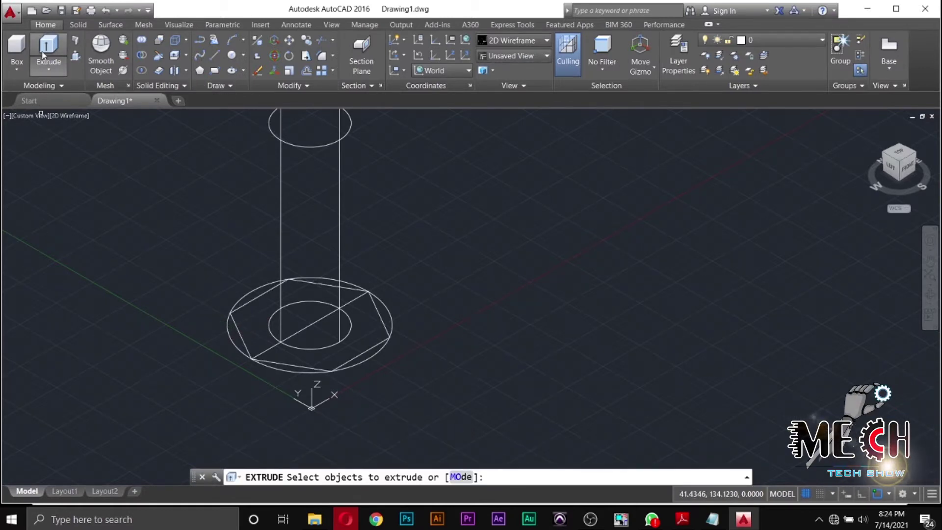
left_click(240, 335)
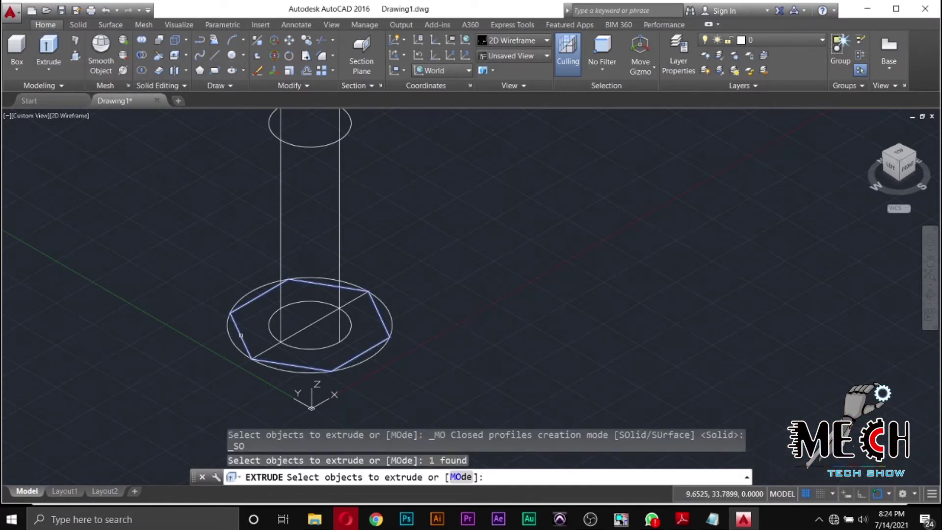
key("Return")
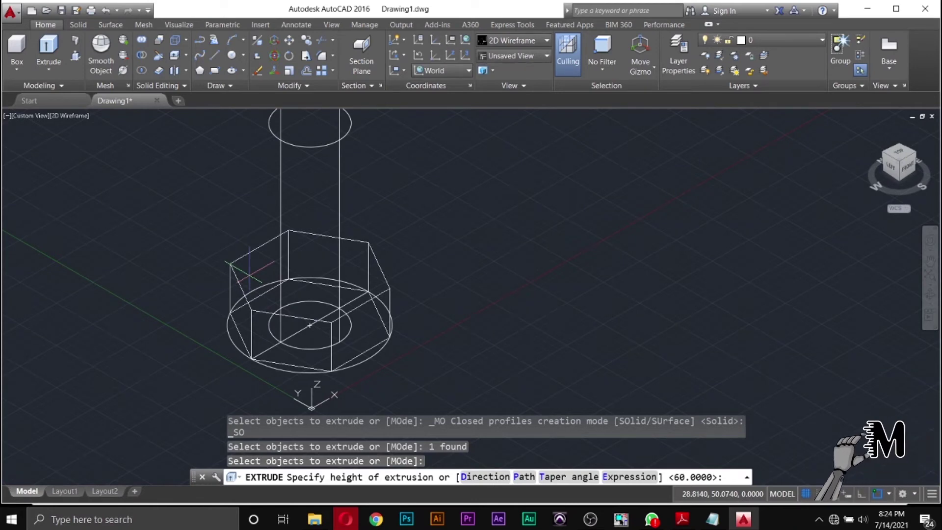
type("20")
key("Return")
scroll(280, 246, "down", 2)
scroll(281, 246, "up", 2)
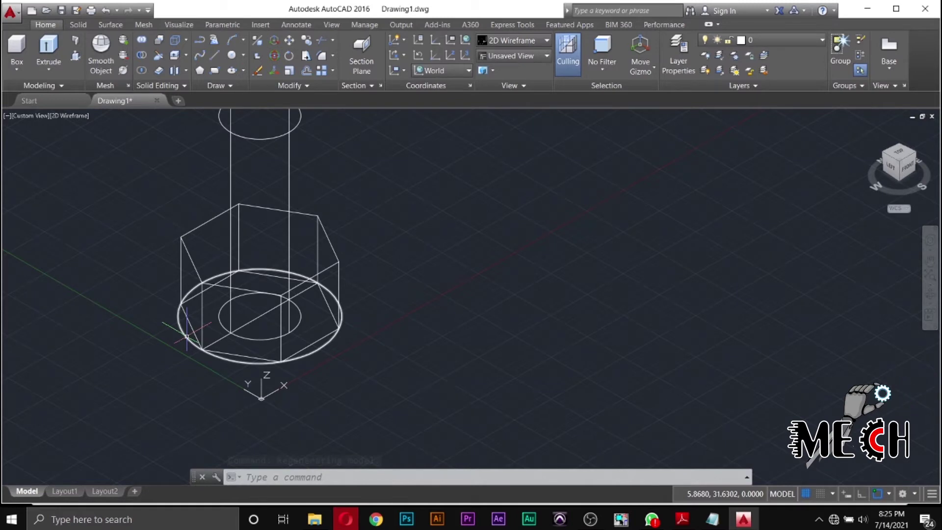
Extrude the outer radius-20 circle 20 units into a disc
left_click(45, 60)
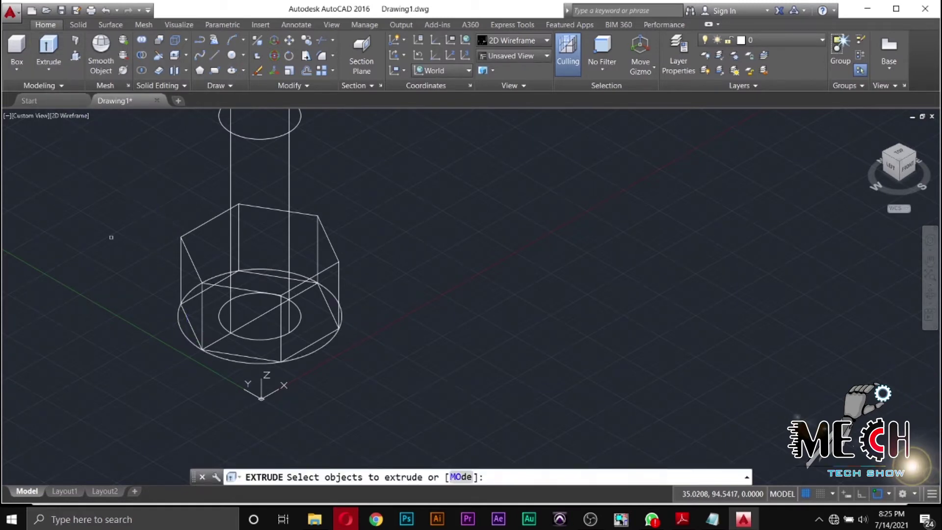
left_click(177, 324)
key("Return")
type("20")
key("Return")
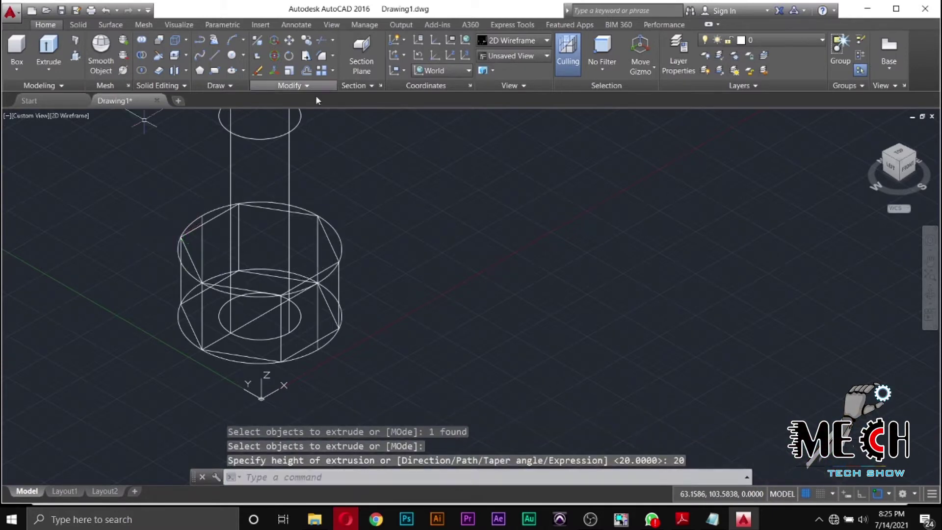
key("Escape")
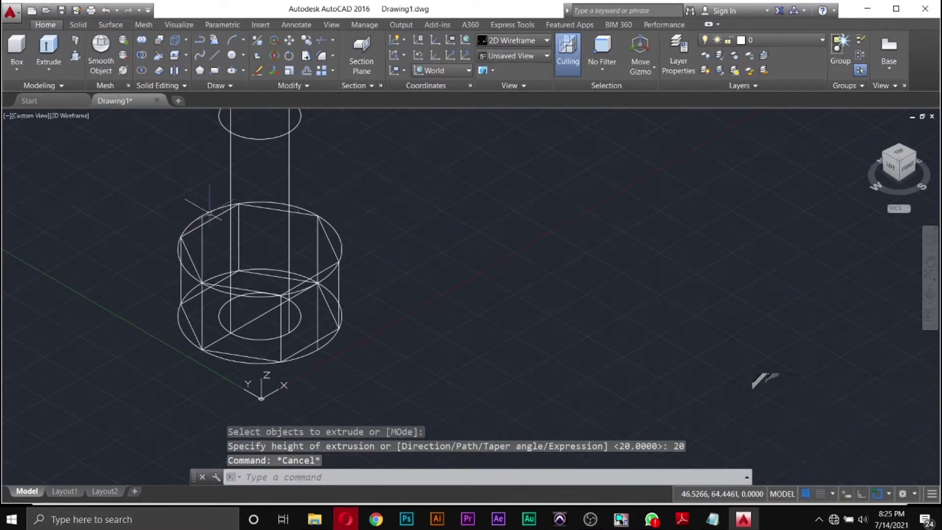
scroll(343, 294, "down", 3)
scroll(307, 204, "up", 1)
scroll(306, 204, "up", 2)
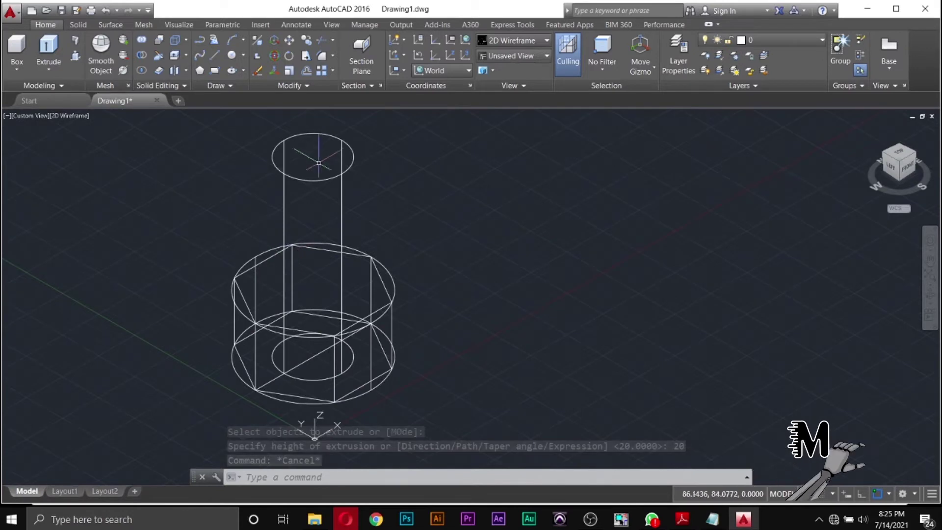
Switch the visual style to Realistic, then to Conceptual, and zoom in on the base
left_click(64, 116)
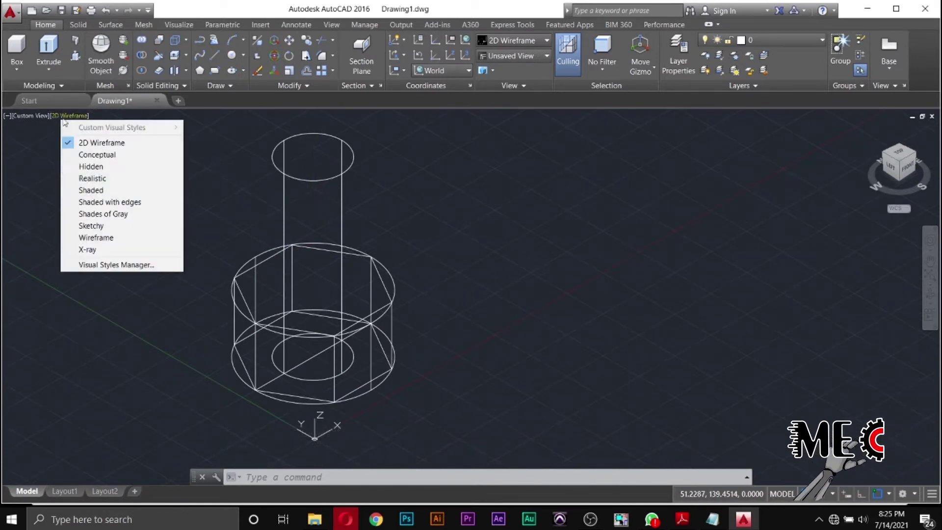
left_click(105, 179)
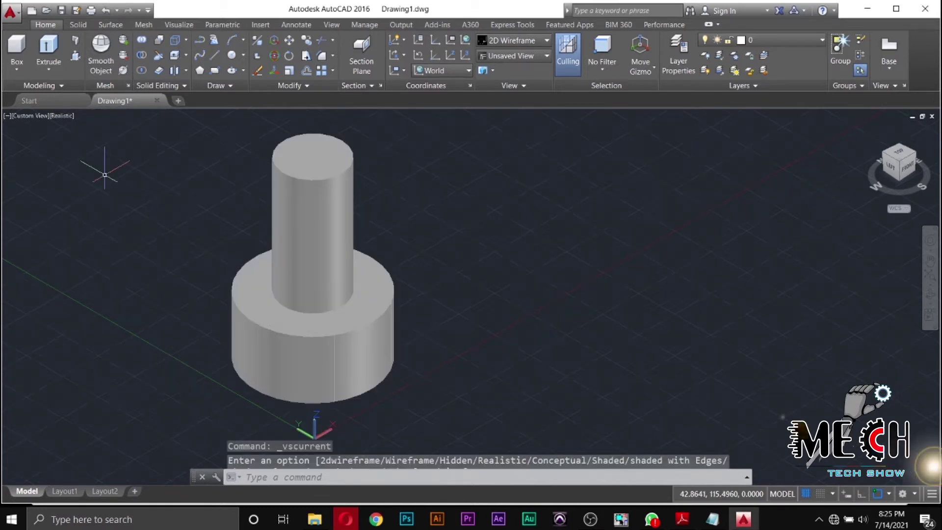
left_click(61, 116)
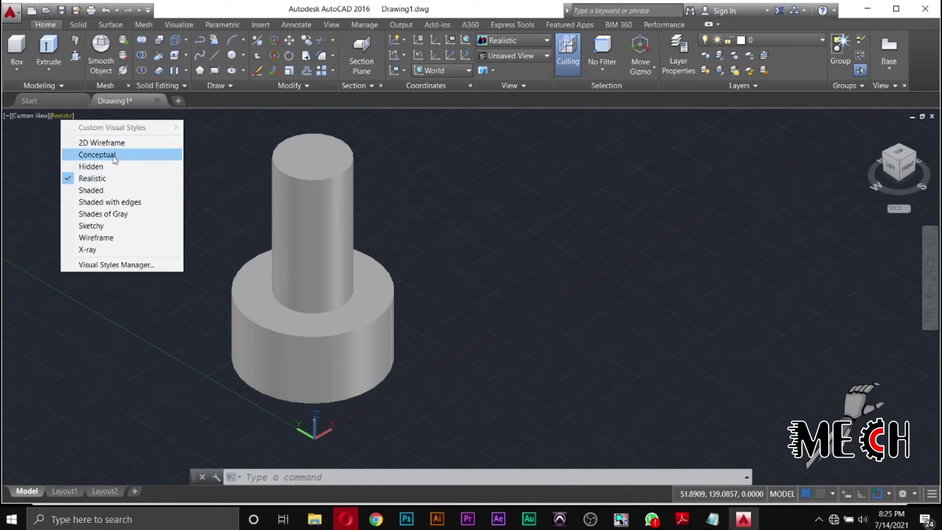
left_click(116, 154)
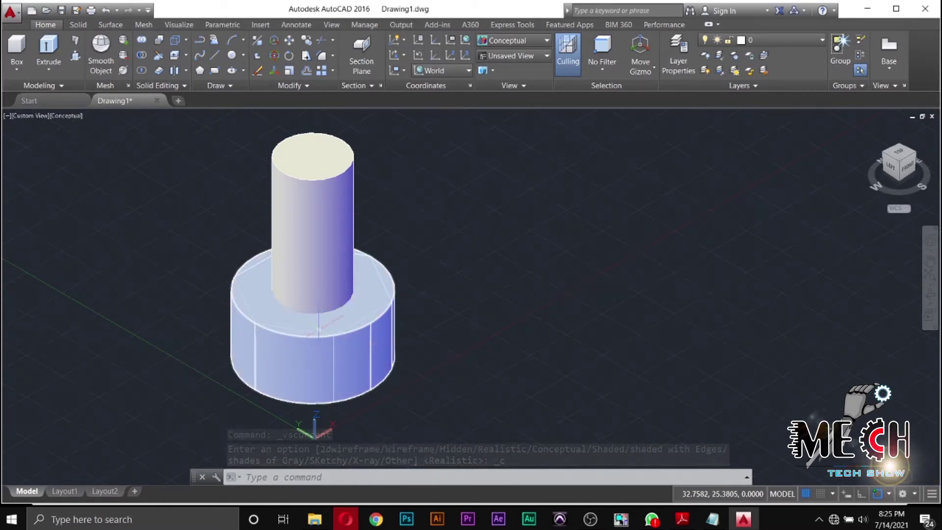
scroll(313, 327, "up", 4)
scroll(314, 328, "down", 2)
scroll(313, 339, "up", 2)
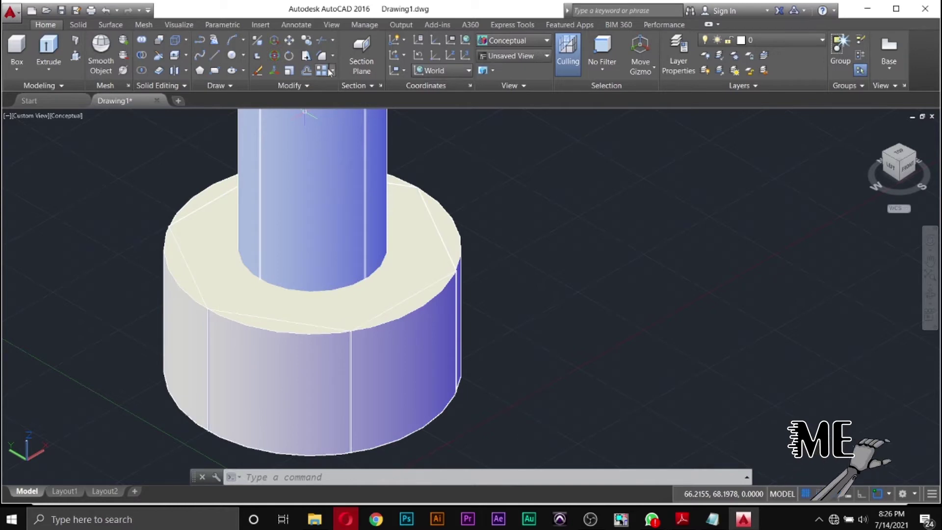
Apply a radius 1 edge fillet to the disc's top circular edge
left_click(83, 24)
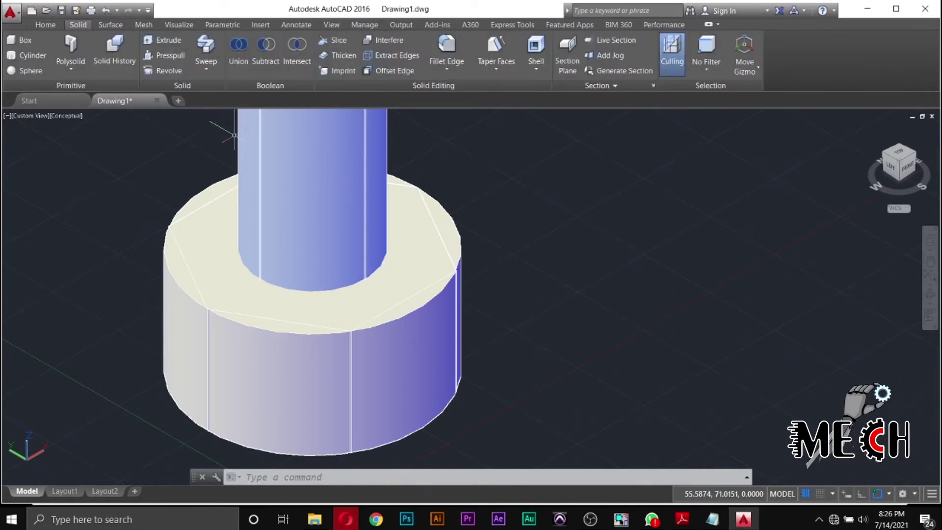
left_click(446, 61)
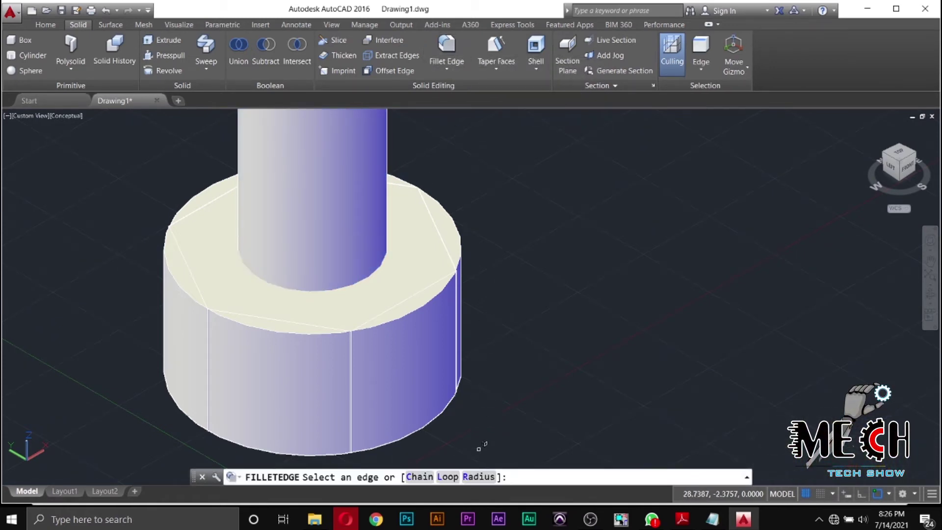
left_click(479, 477)
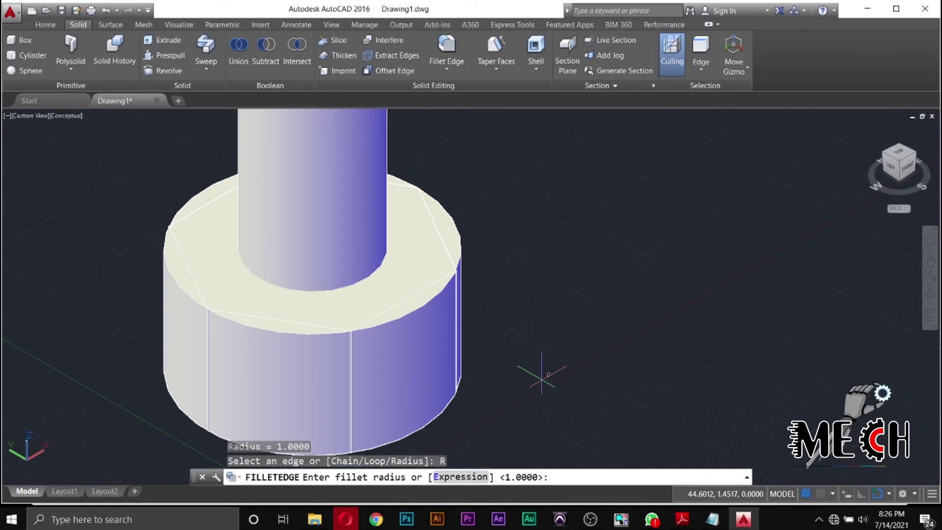
type("1")
key("Return")
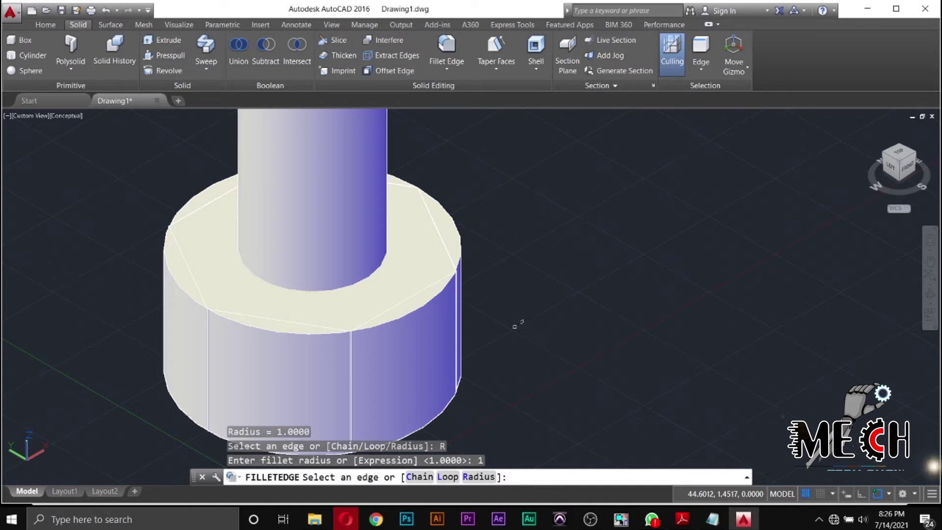
left_click(445, 285)
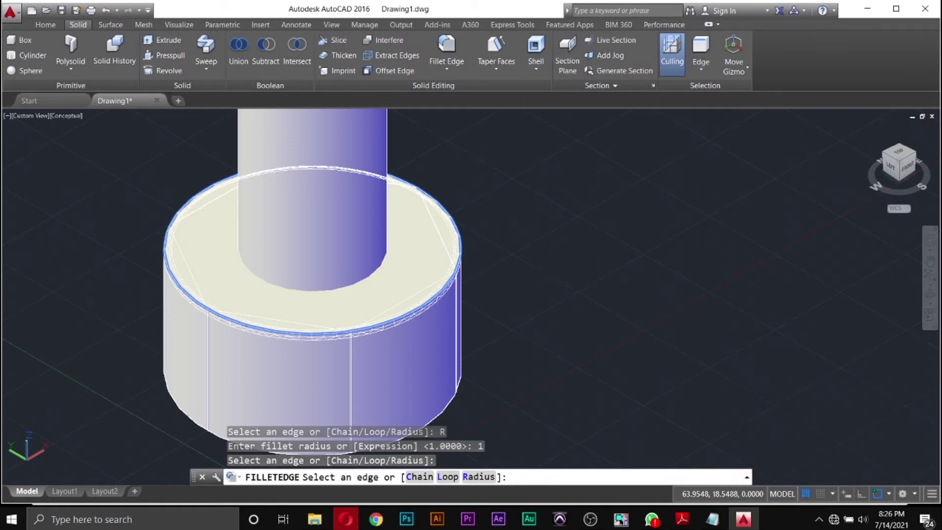
key("Return")
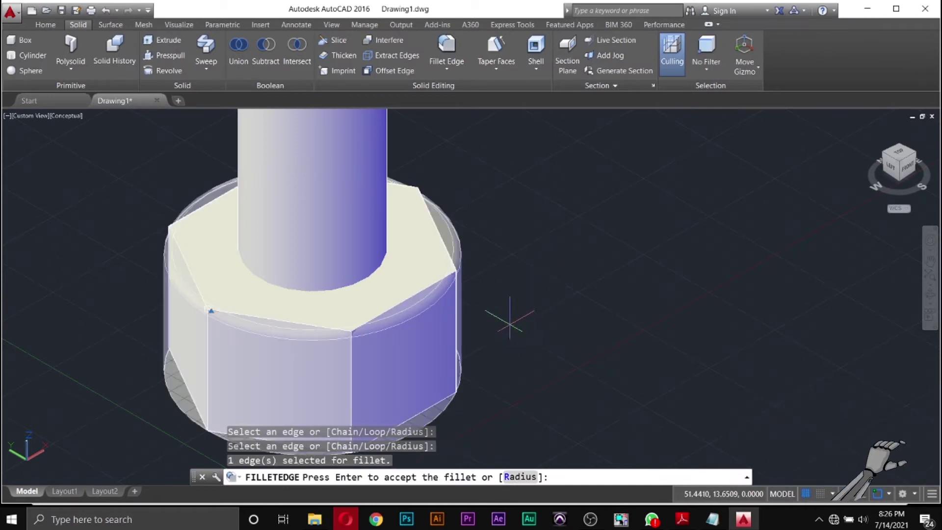
key("Return")
scroll(514, 324, "down", 5)
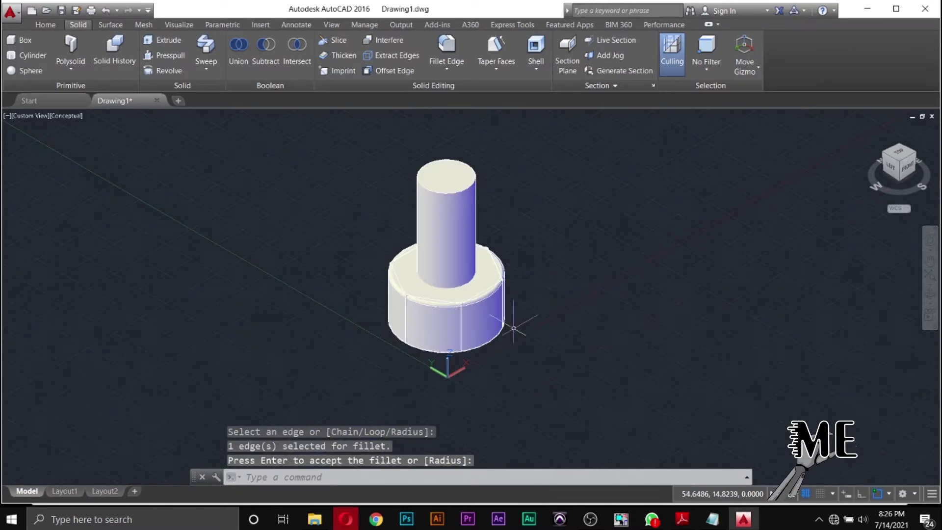
Apply a radius 3 edge fillet to the disc's bottom circular edge
scroll(491, 388, "up", 3)
scroll(493, 385, "up", 2)
scroll(494, 378, "down", 2)
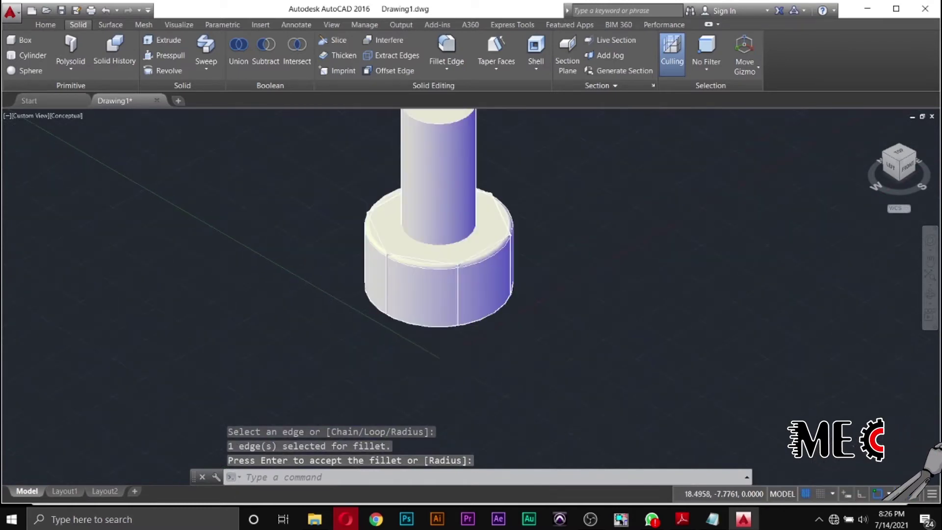
scroll(492, 343, "up", 1)
left_click(446, 51)
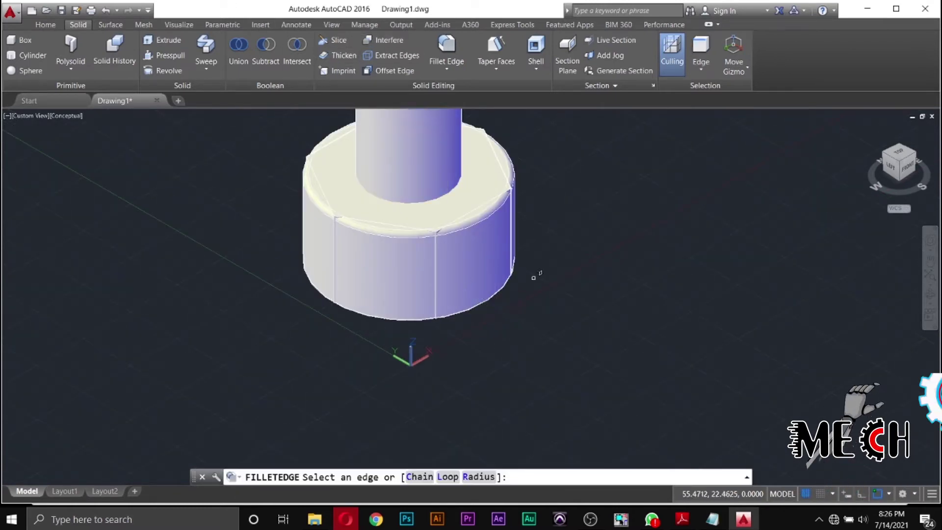
left_click(471, 477)
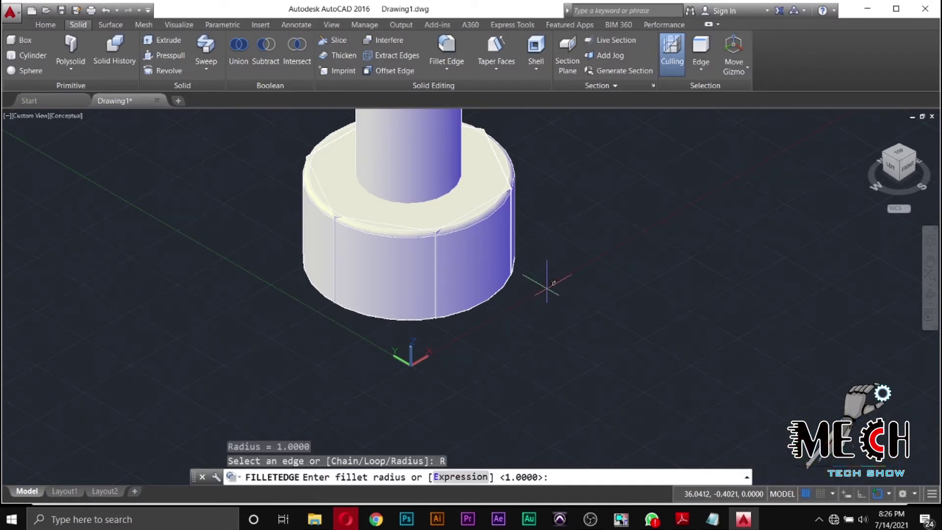
type("3")
key("Return")
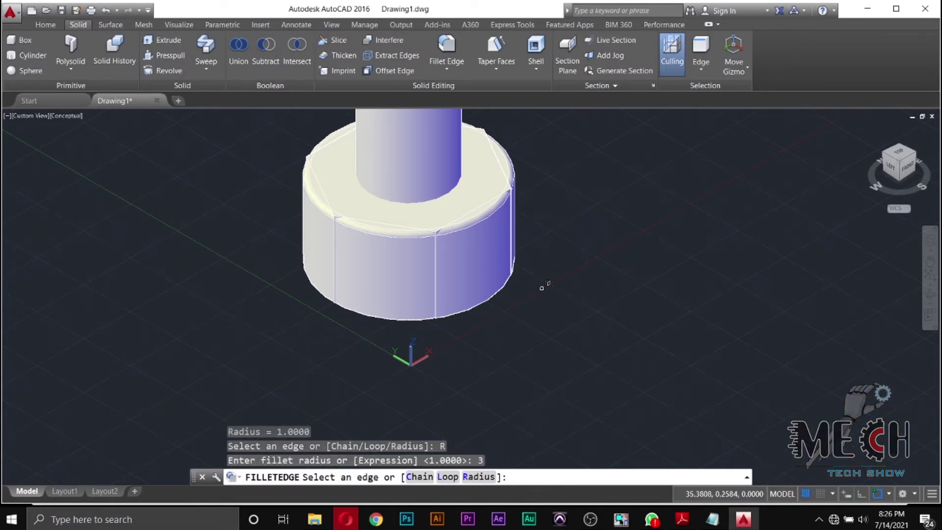
left_click(486, 297)
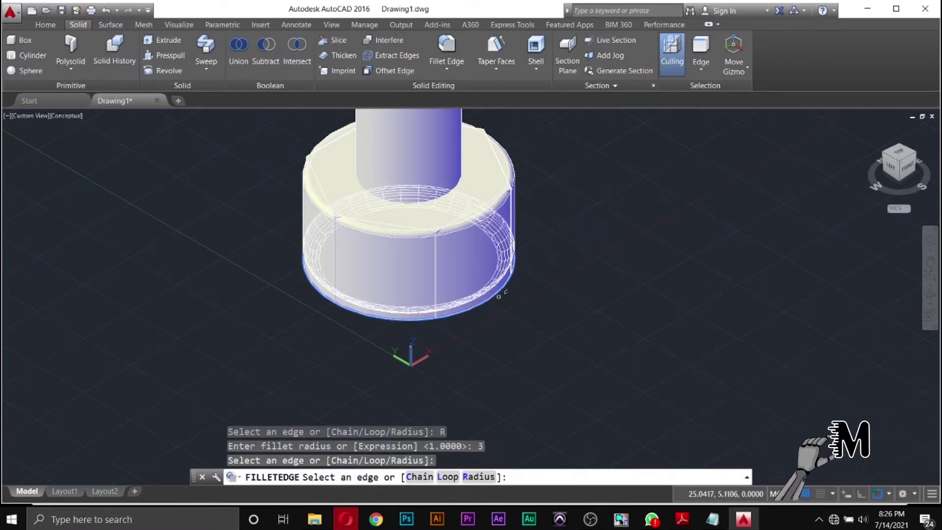
key("Return")
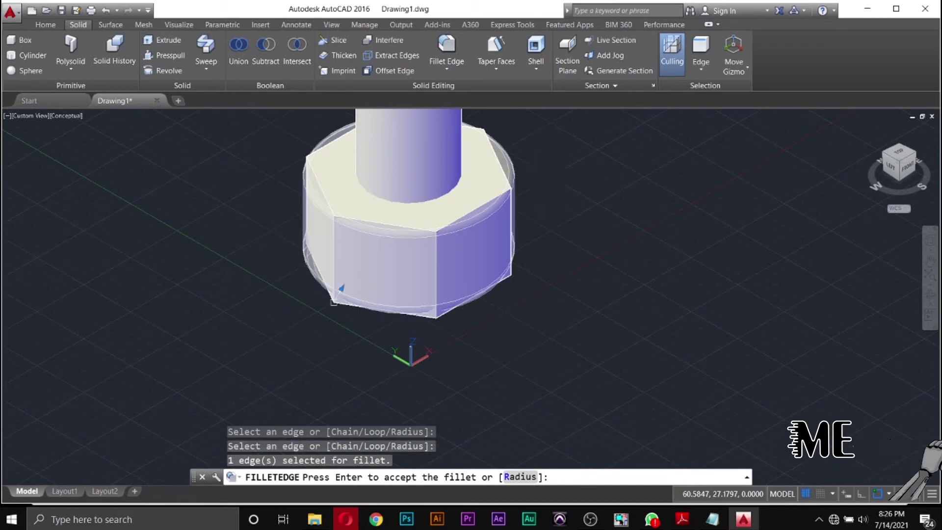
key("Return")
key("Escape")
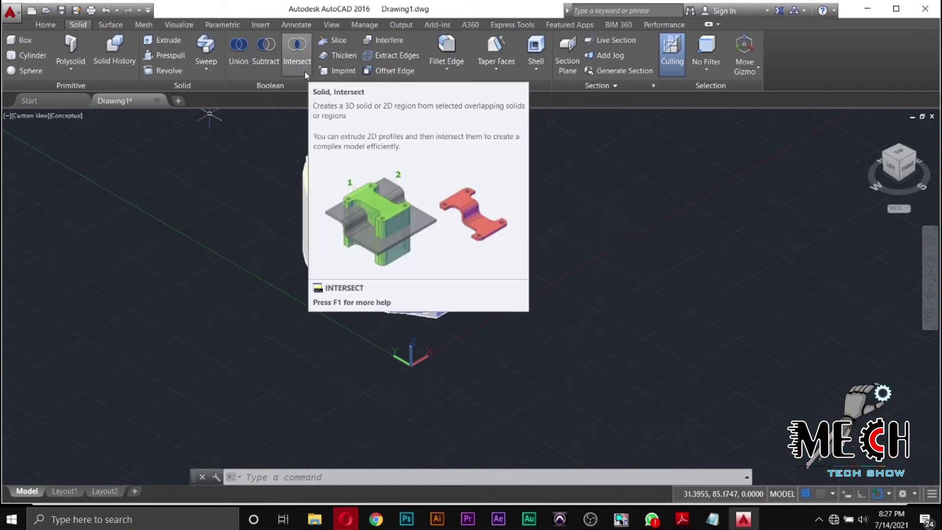
Intersect the rounded disc with the hexagonal prism to form a chamfered hex head
left_click(299, 46)
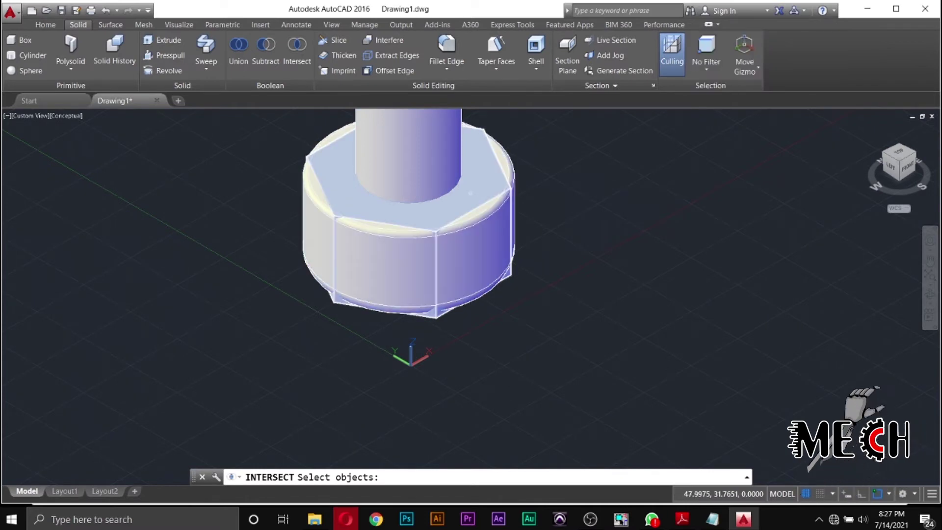
left_click(469, 194)
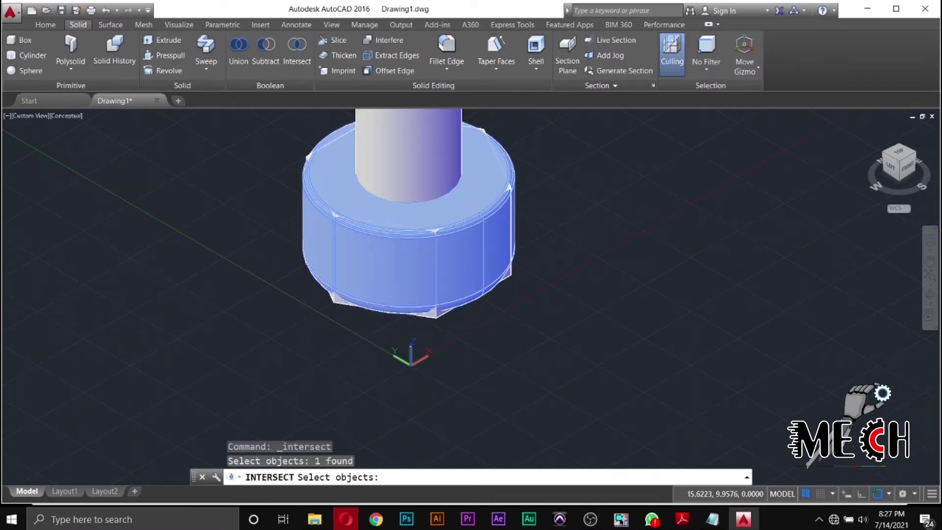
left_click(510, 196)
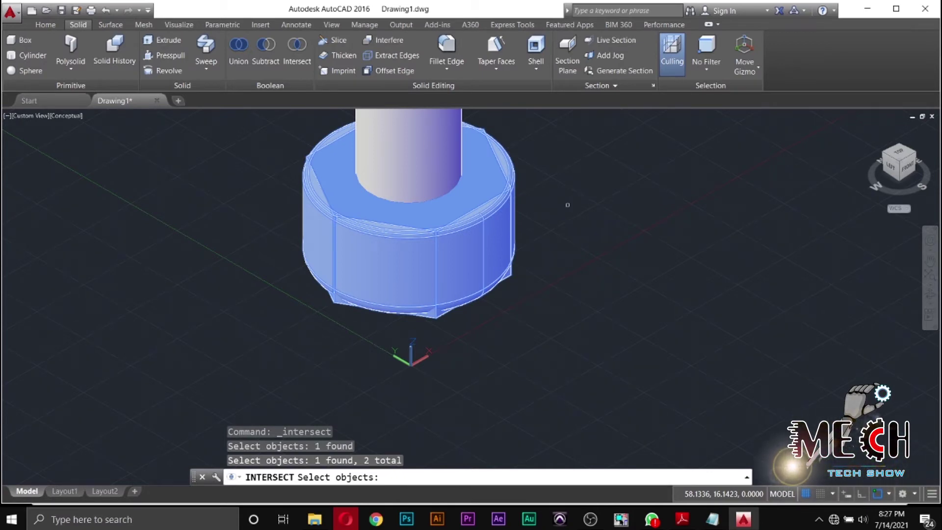
key("Return")
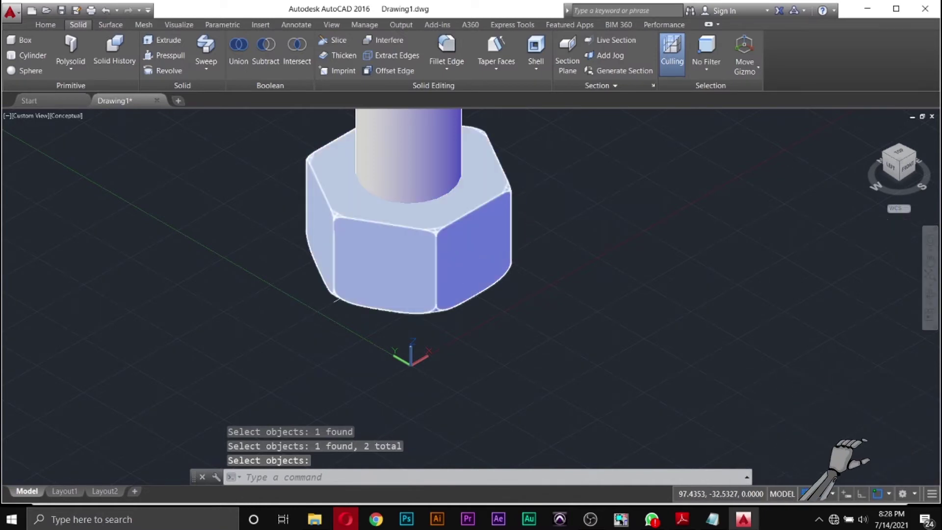
Orbit and zoom the view around the bolt
mouse_move(498, 308)
middle_mouse_down("shift")
mouse_move(424, 175)
mouse_move(418, 256)
mouse_move(488, 319)
mouse_move(485, 275)
middle_mouse_up("shift")
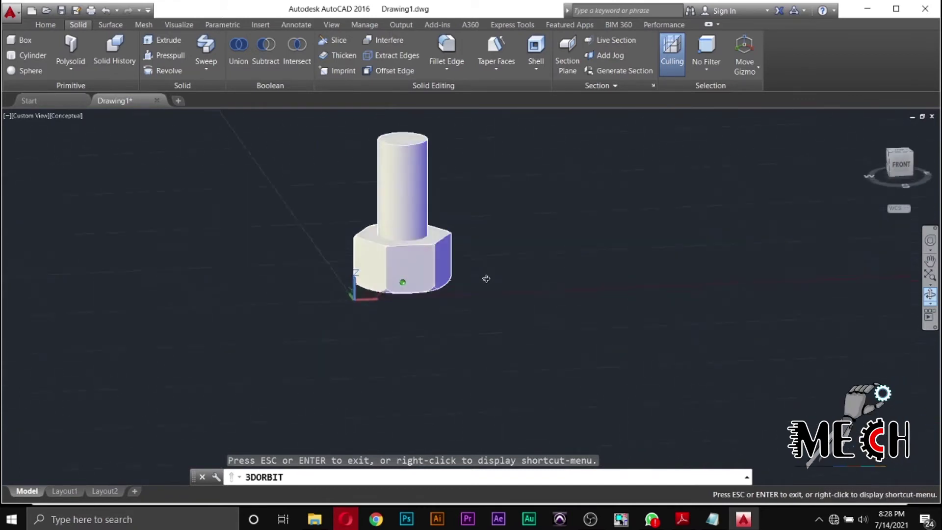
scroll(486, 275, "up", 3)
scroll(426, 139, "up", 2)
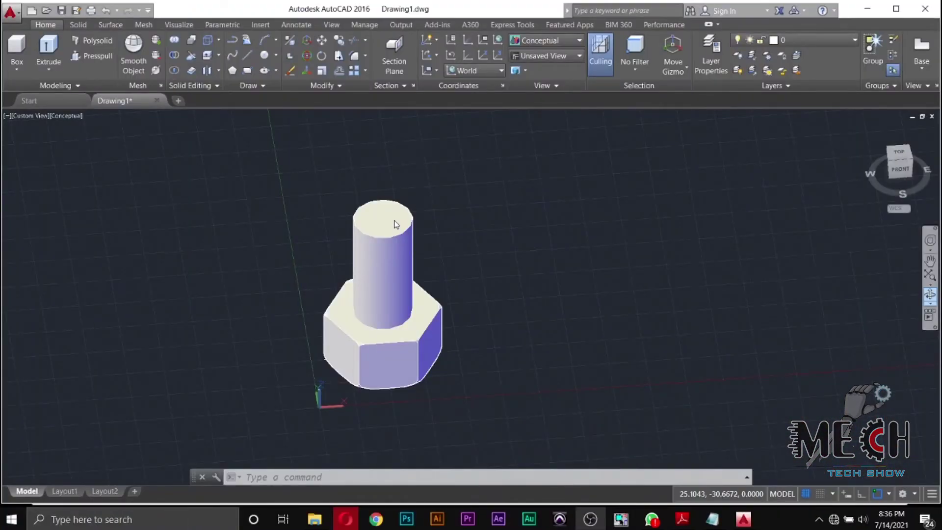
left_click(250, 86)
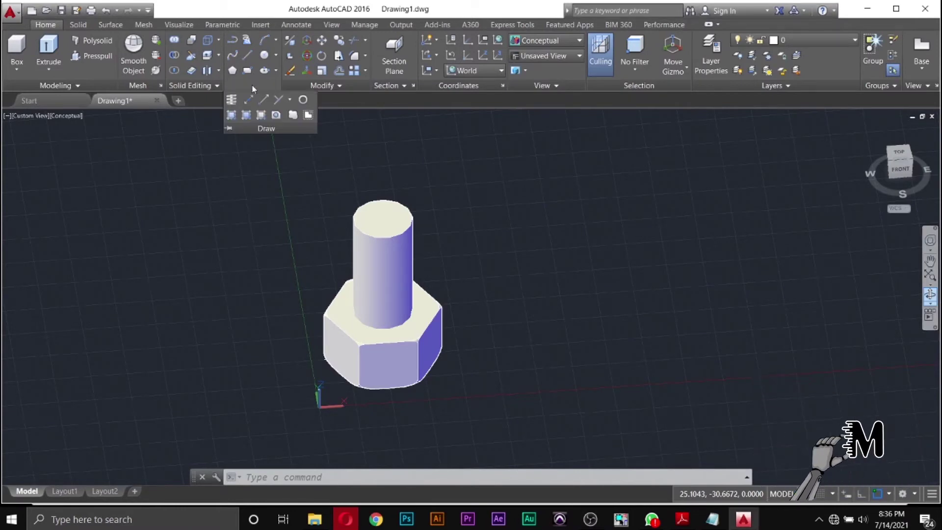
Start a helix with its base at the shank's top centre
left_click(230, 101)
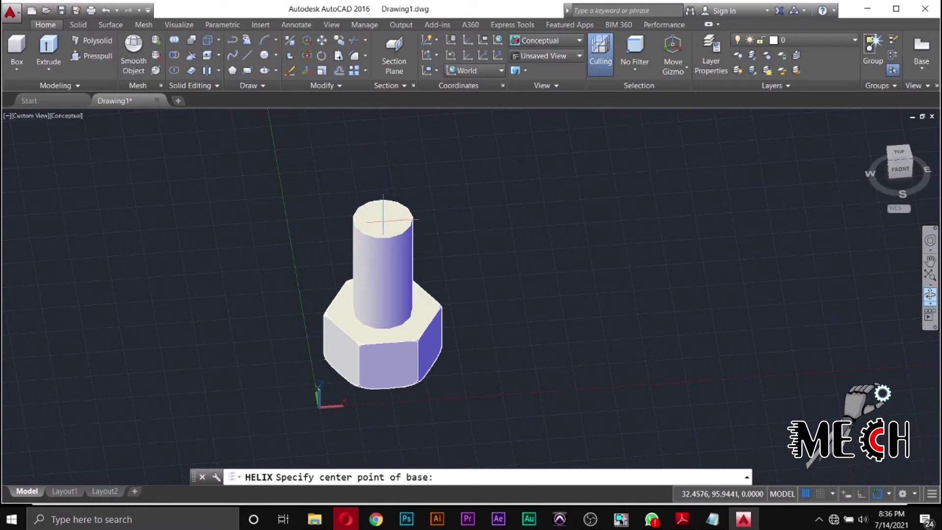
scroll(383, 221, "up", 1)
scroll(383, 221, "down", 2)
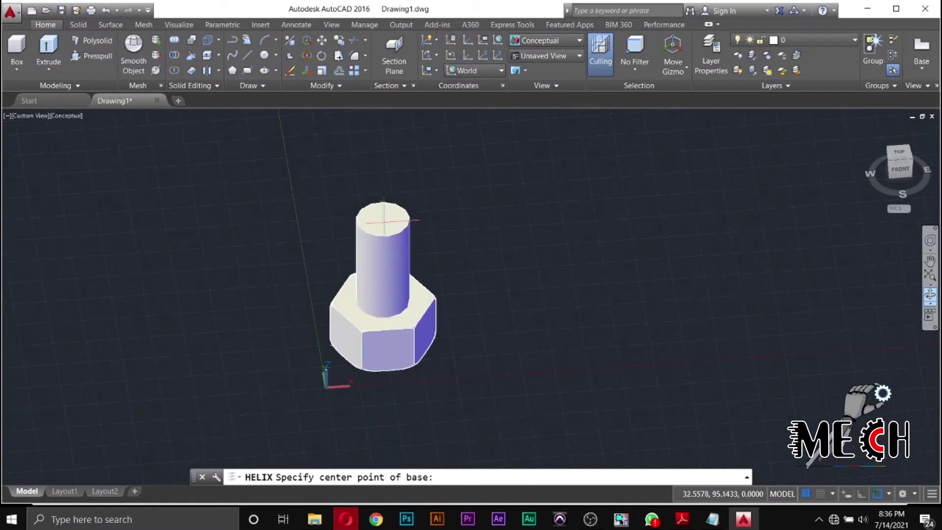
scroll(384, 221, "down", 1)
scroll(387, 222, "up", 1)
scroll(387, 222, "up", 1)
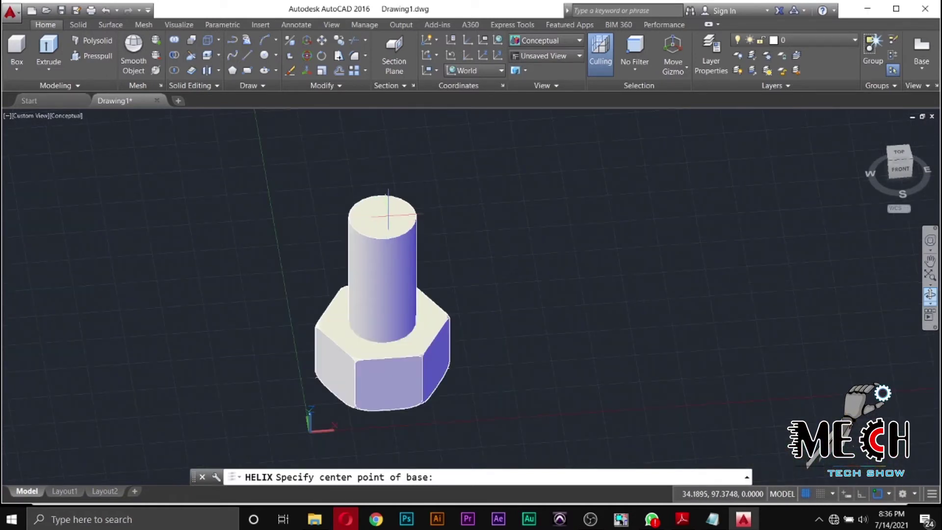
scroll(388, 214, "up", 1)
left_click(385, 204)
scroll(385, 204, "down", 2)
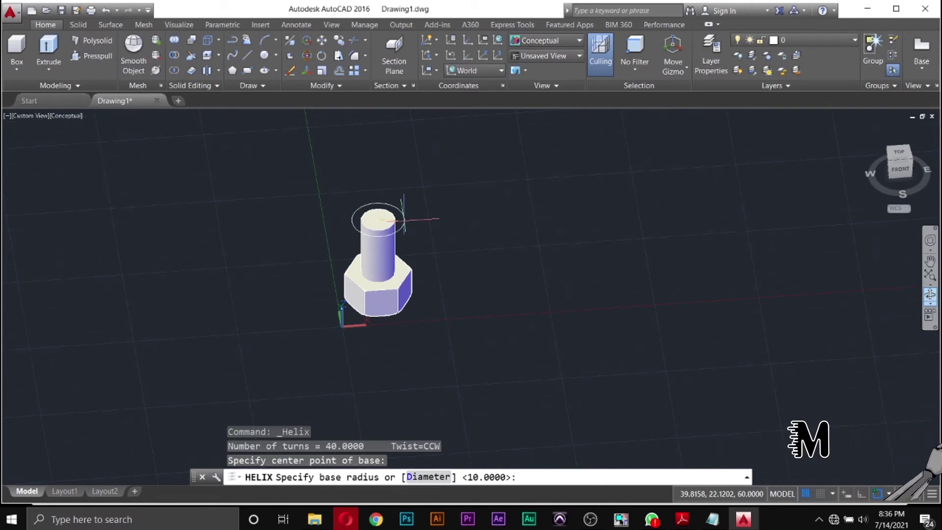
Give the helix base and top radius 10 and a height of -40
type("0")
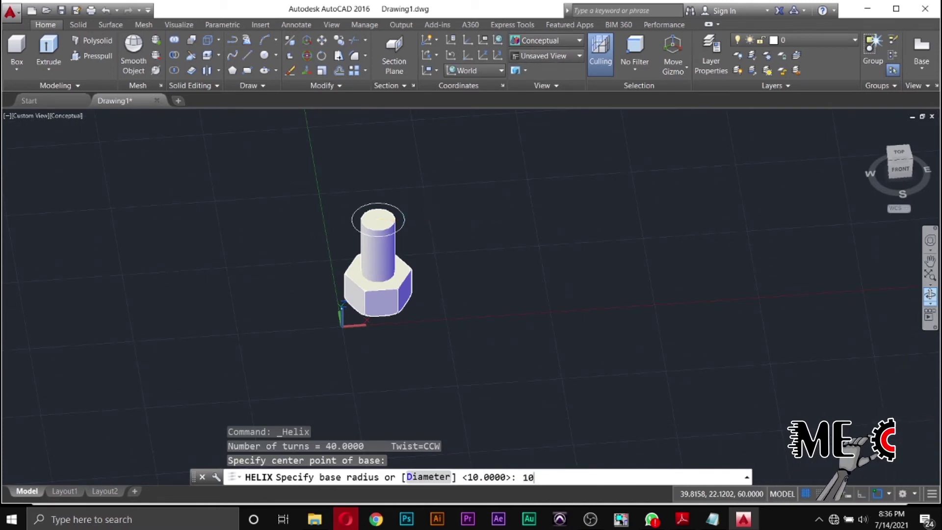
key("Return")
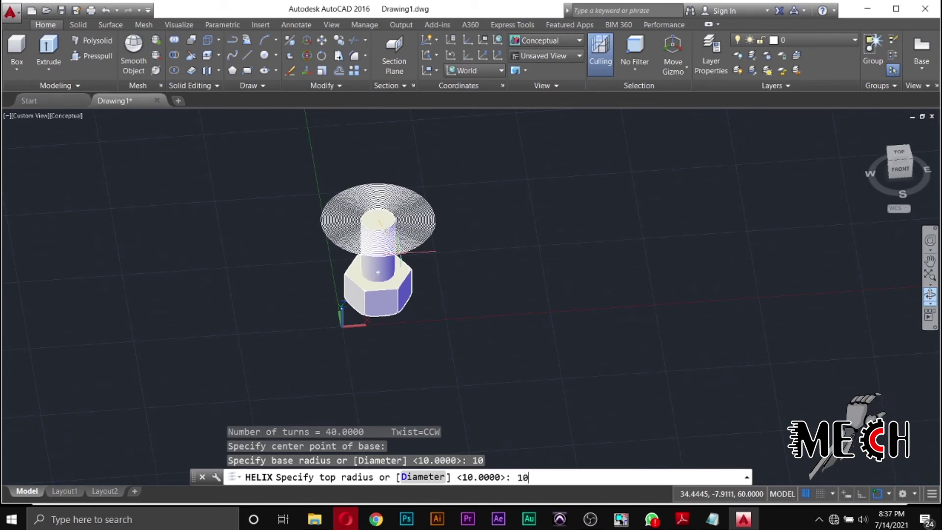
key("Return")
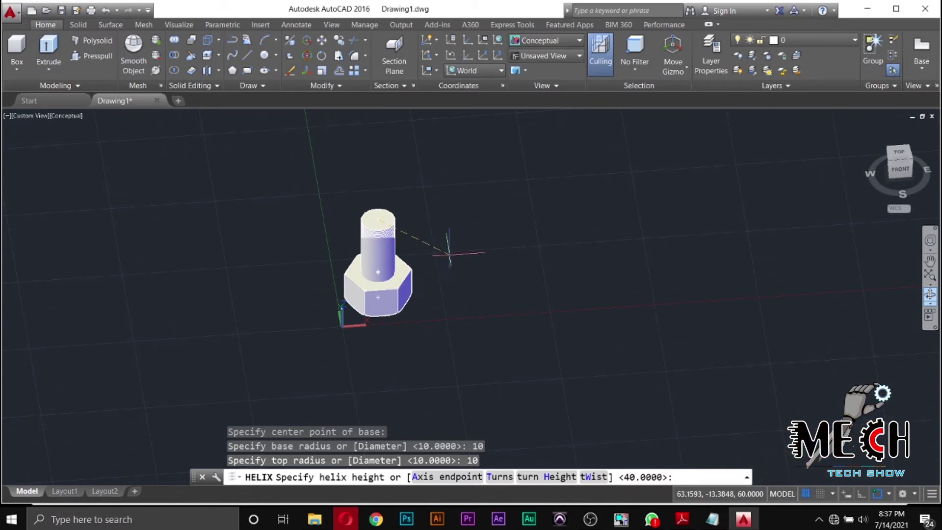
type("-40")
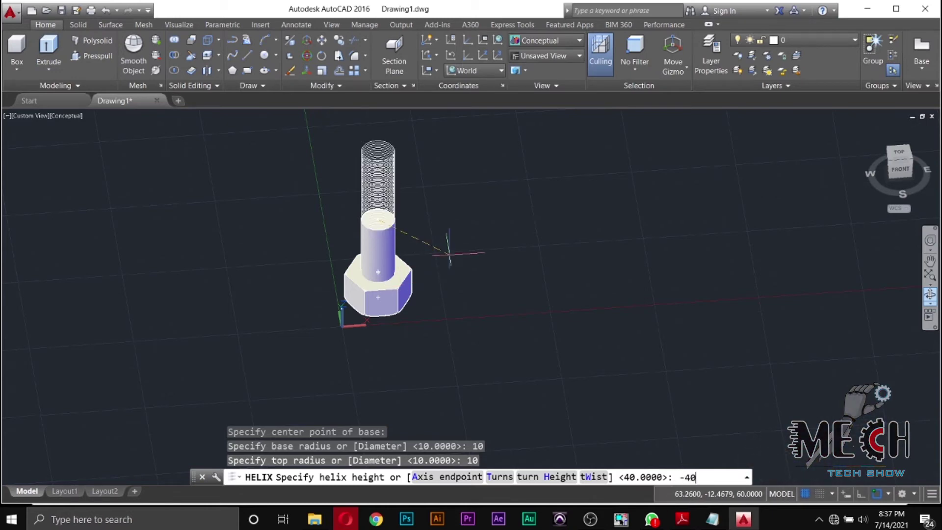
key("Return")
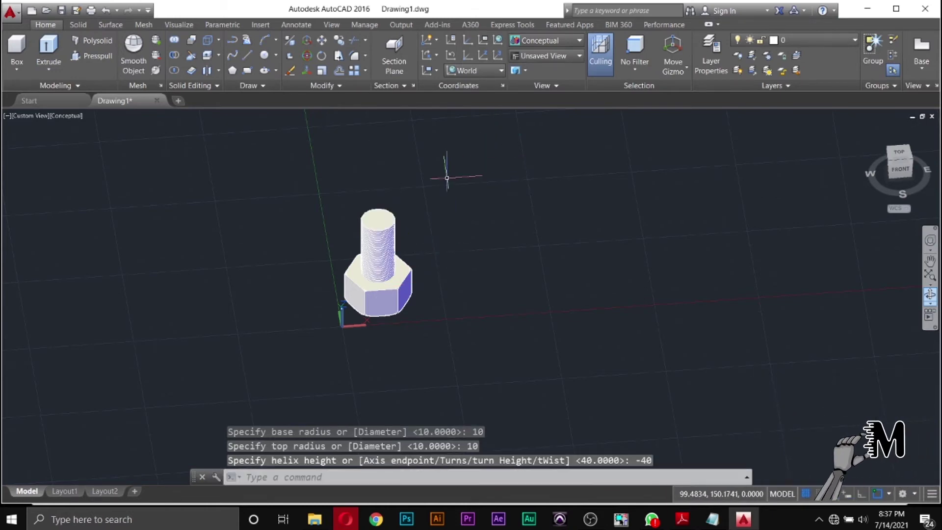
scroll(376, 241, "up", 3)
scroll(380, 242, "up", 3)
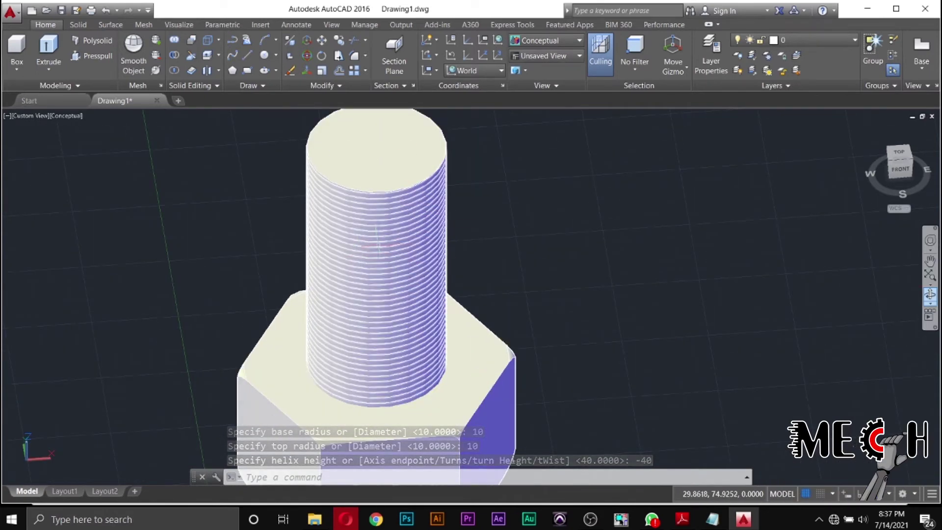
scroll(412, 254, "down", 3)
scroll(430, 249, "up", 2)
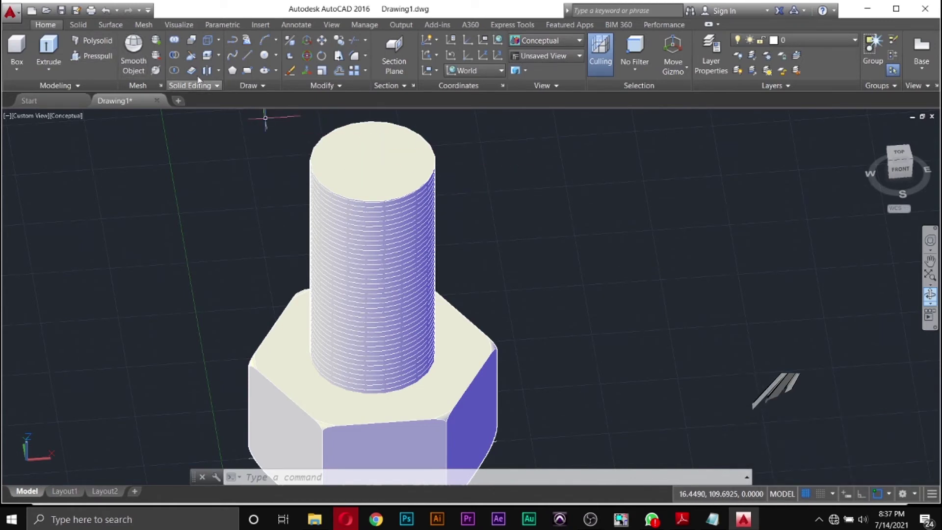
Draw a radius 0.5 profile circle at the helix's start point
left_click(266, 57)
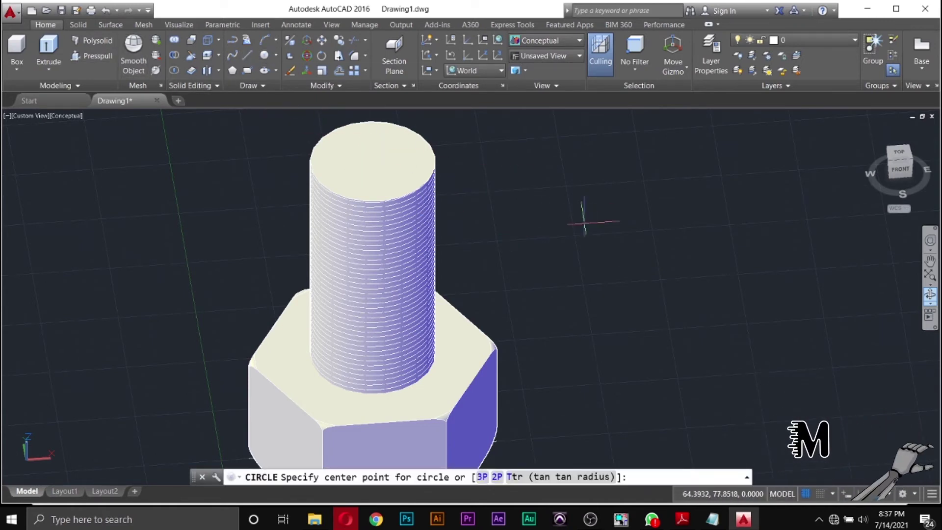
left_click(577, 222)
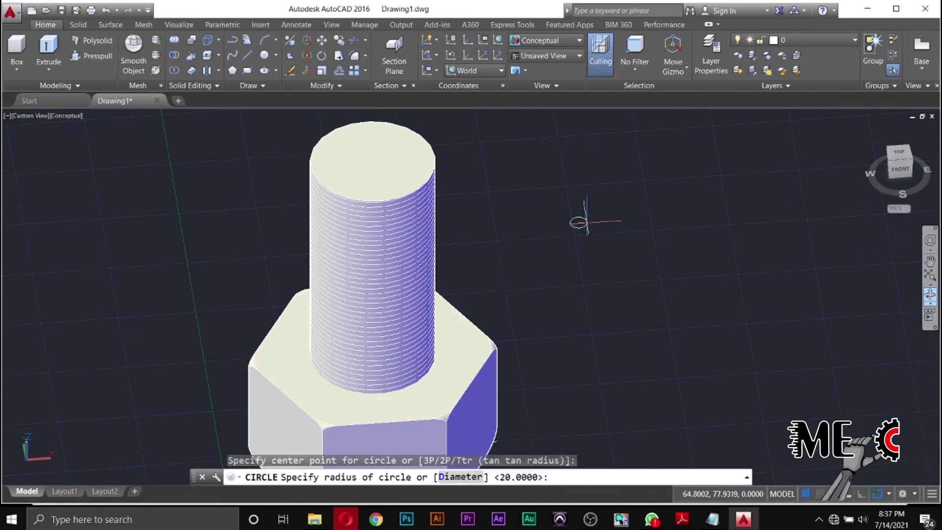
type("0.5")
key("Return")
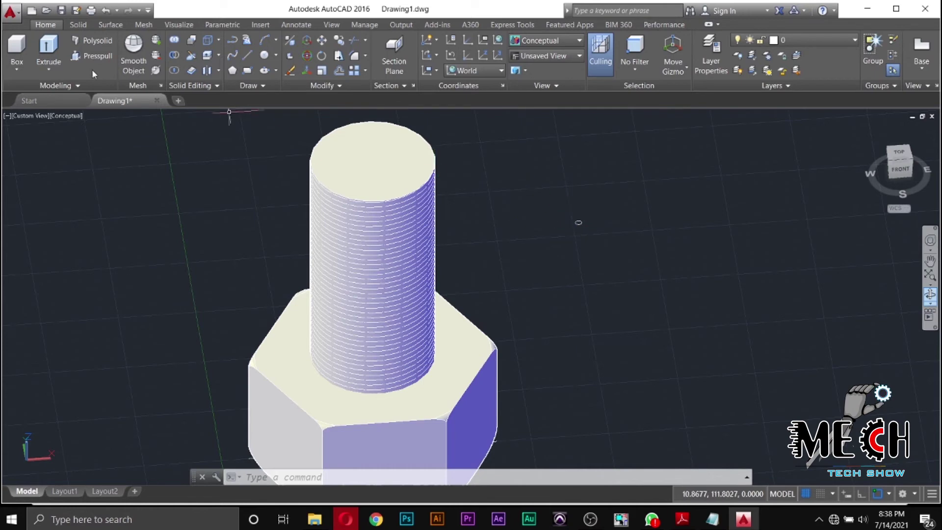
Sweep the small circle along the helix to form the coiled thread solid
left_click(50, 64)
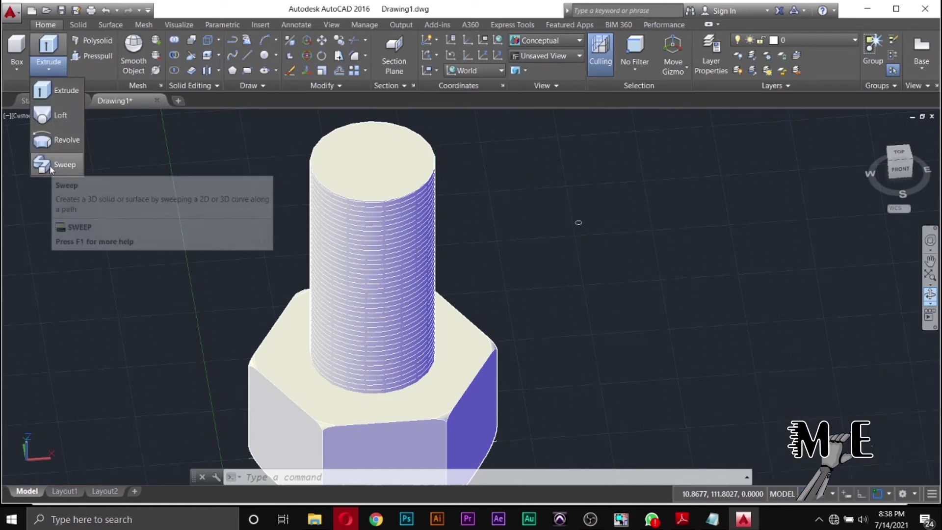
left_click(53, 169)
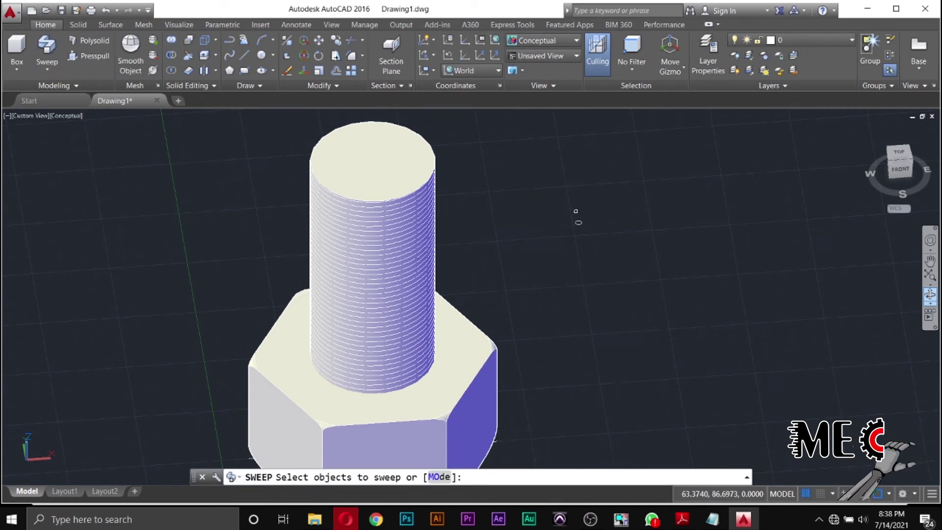
left_click(578, 223)
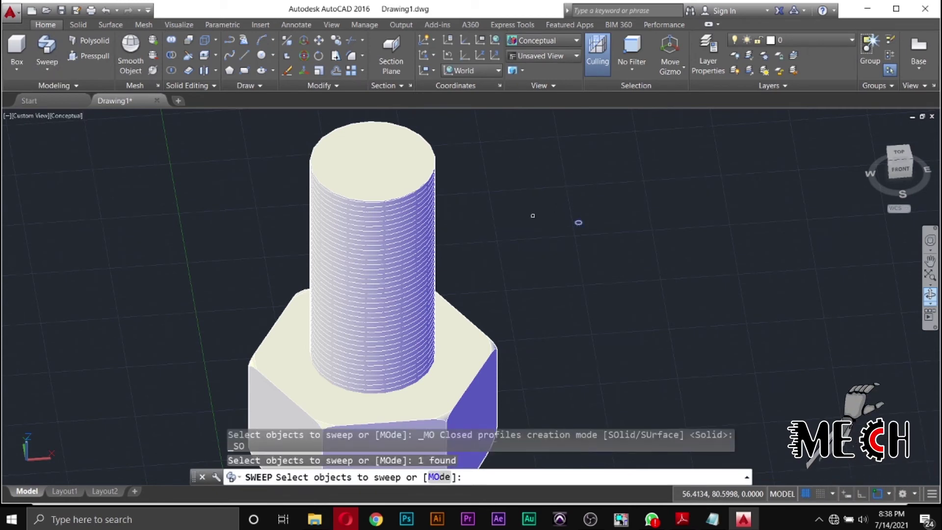
key("Return")
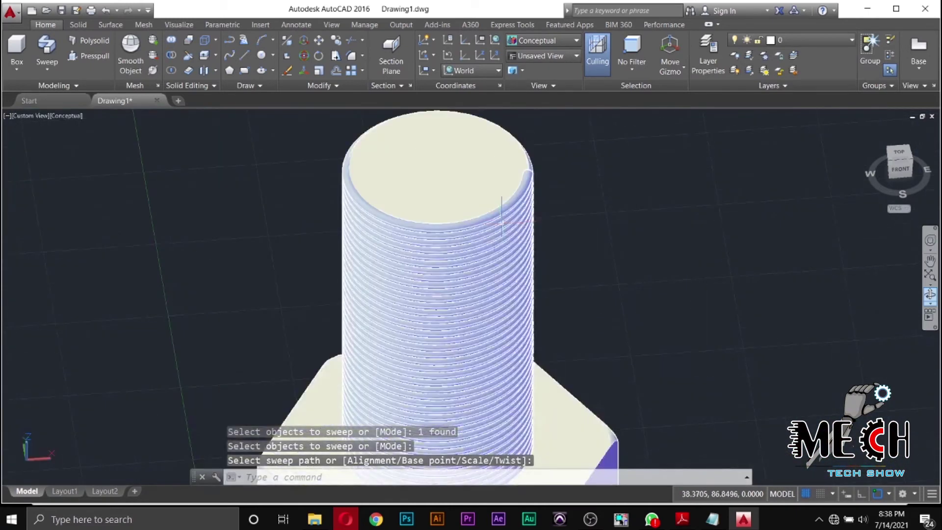
scroll(552, 305, "down", 3)
scroll(551, 304, "down", 2)
scroll(550, 315, "up", 4)
scroll(491, 275, "up", 2)
scroll(492, 276, "up", 3)
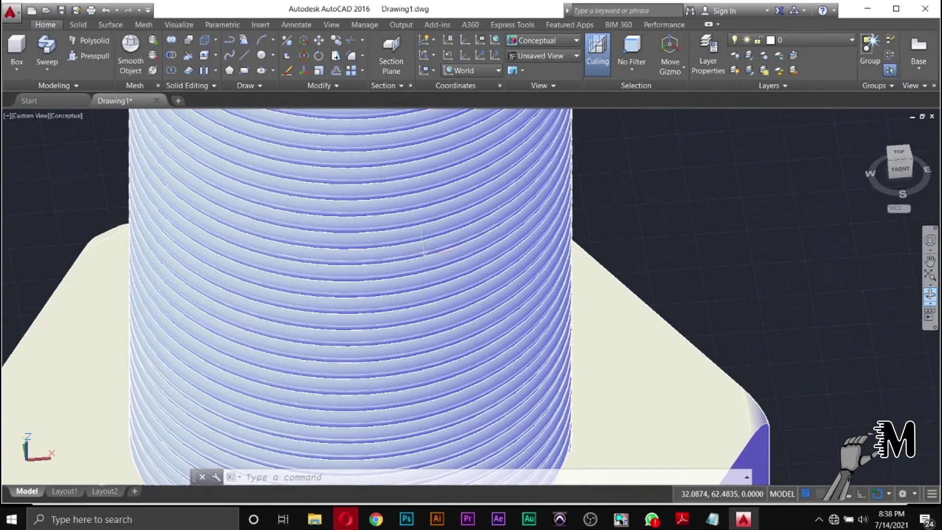
scroll(424, 254, "down", 3)
scroll(424, 254, "down", 3)
scroll(413, 161, "up", 2)
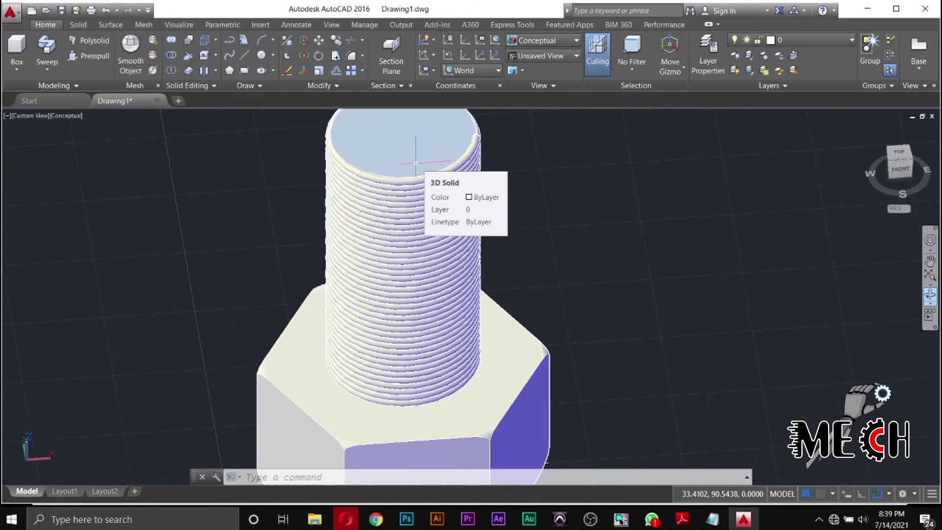
Subtract the thread coil from the bolt, cutting helical grooves into the shank
left_click(172, 56)
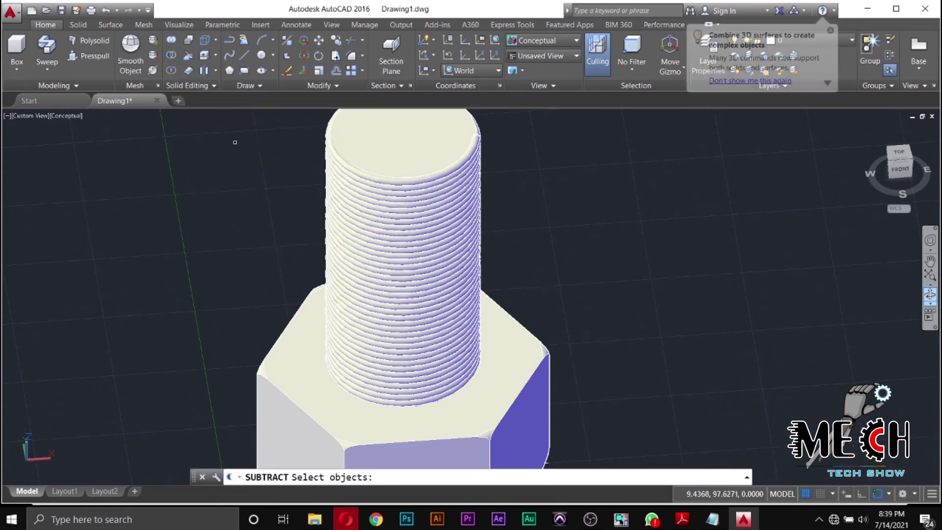
left_click(404, 137)
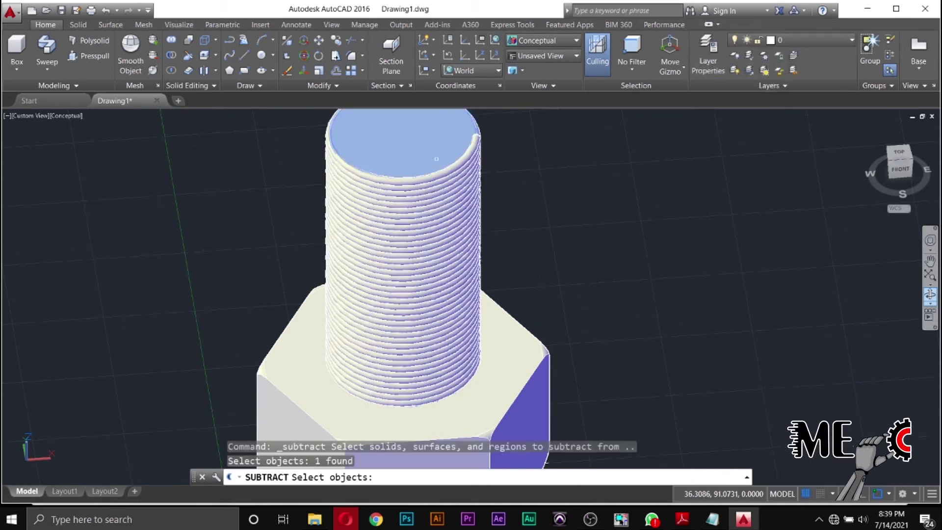
key("Return")
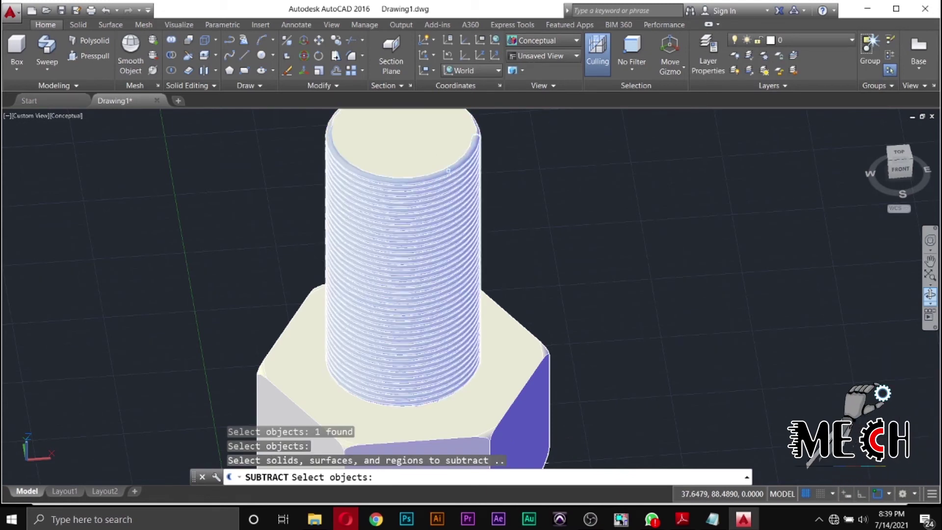
left_click(447, 170)
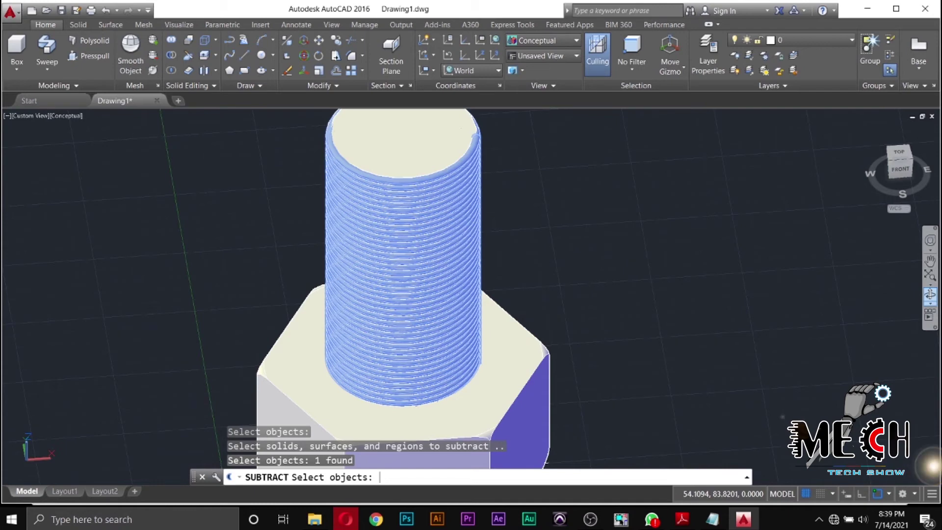
key("Return")
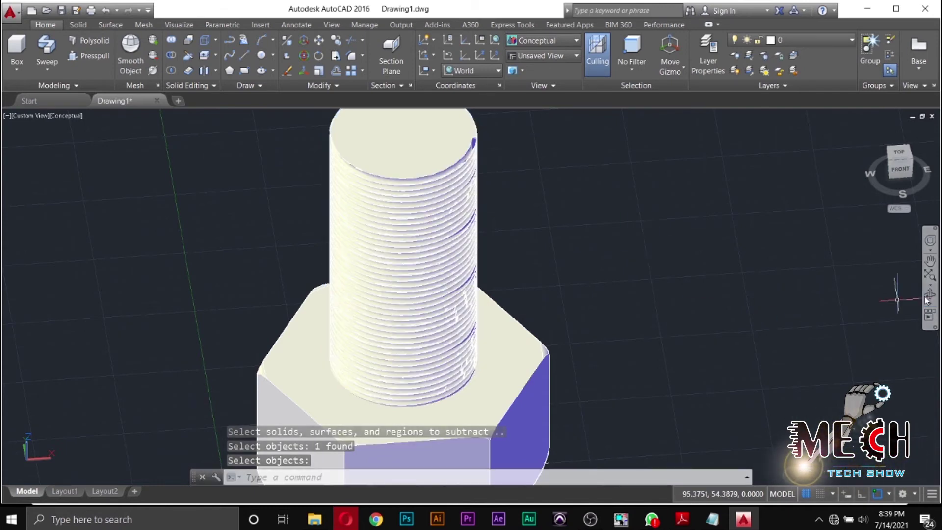
middle_click_drag(738, 311, 572, 401, "shift")
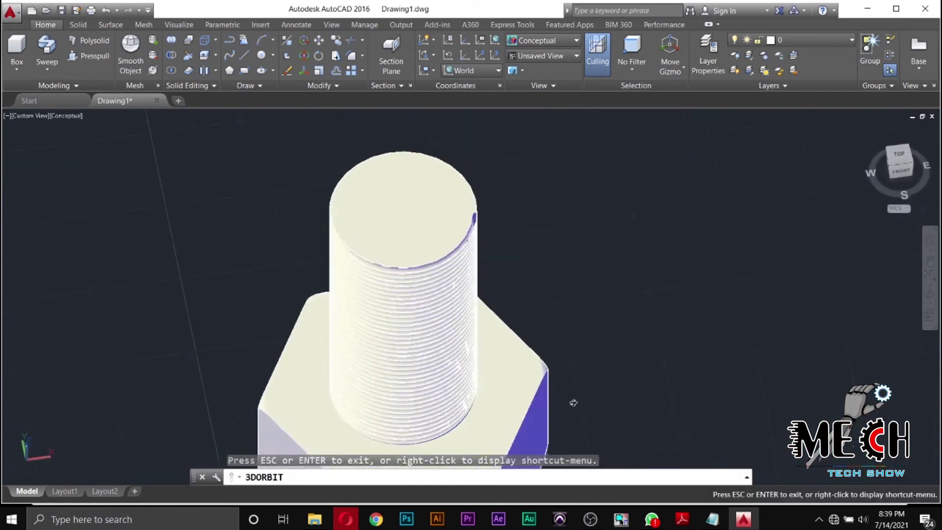
Orbit and zoom around the bolt to inspect the cut threads, ending on an elevated full view
left_click_drag(552, 353, 546, 321)
scroll(428, 204, "up", 5)
scroll(433, 208, "up", 4)
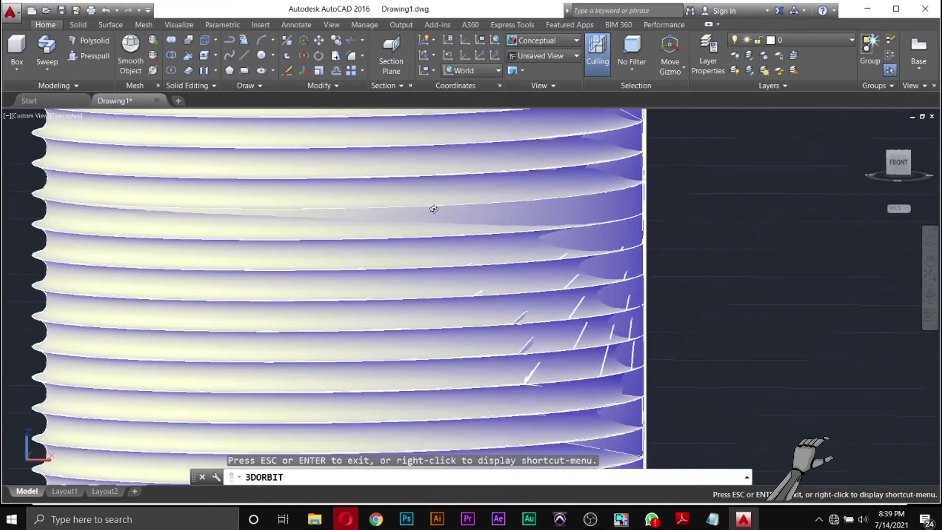
scroll(433, 208, "down", 3)
scroll(434, 210, "down", 8)
left_click_drag(434, 210, 417, 259)
scroll(452, 260, "down", 1)
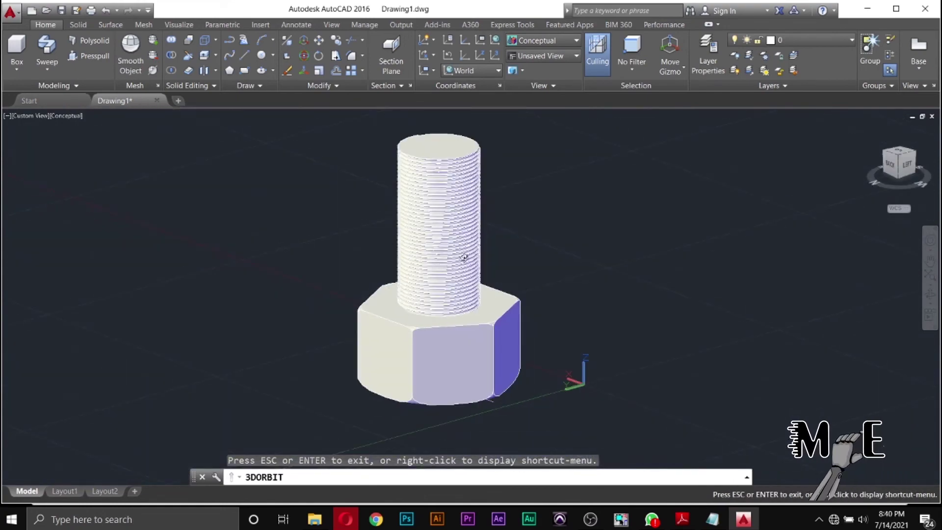
scroll(462, 151, "up", 5)
scroll(465, 151, "down", 4)
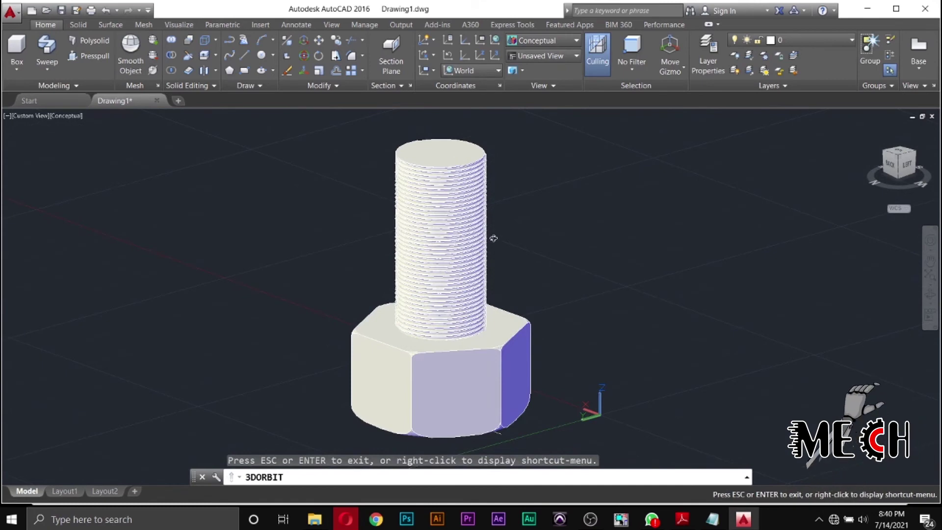
key("Escape")
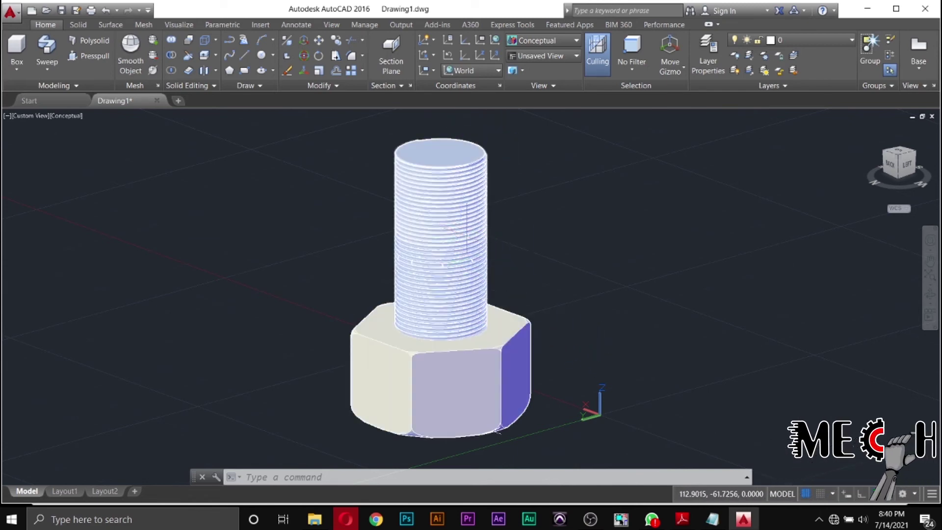
Union the threaded shaft with the hex head, then cancel a stray selection window
left_click(171, 41)
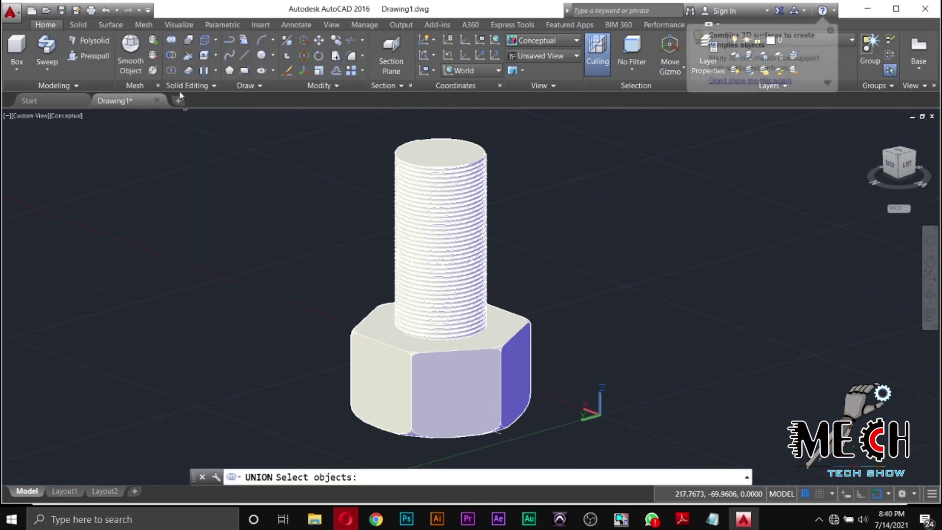
left_click(171, 41)
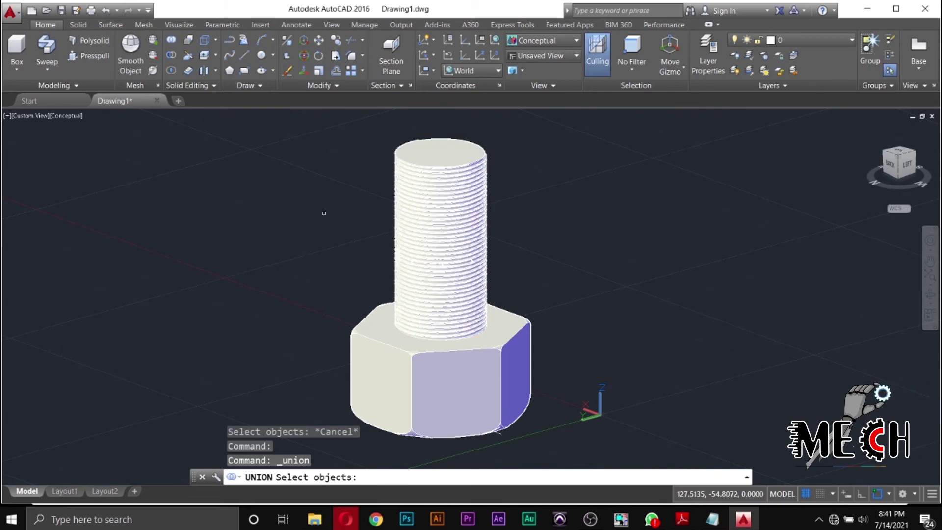
left_click(443, 245)
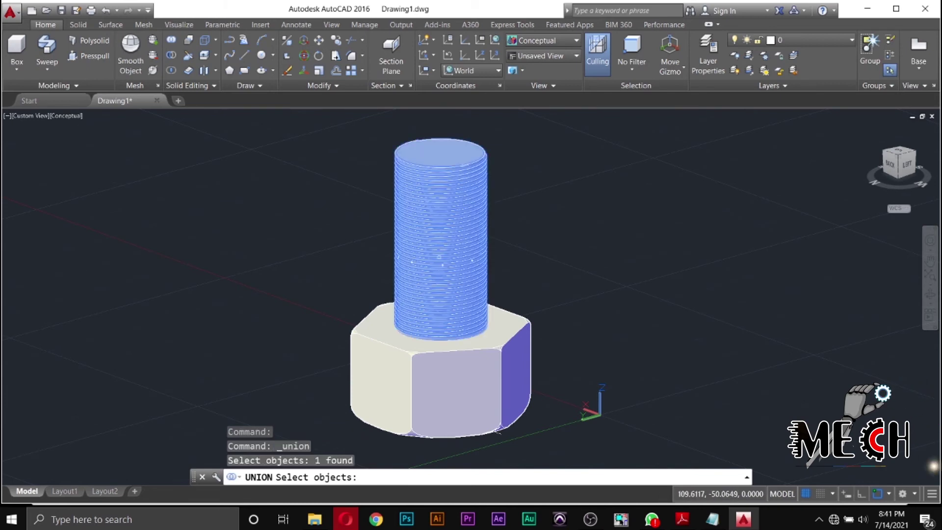
left_click(377, 372)
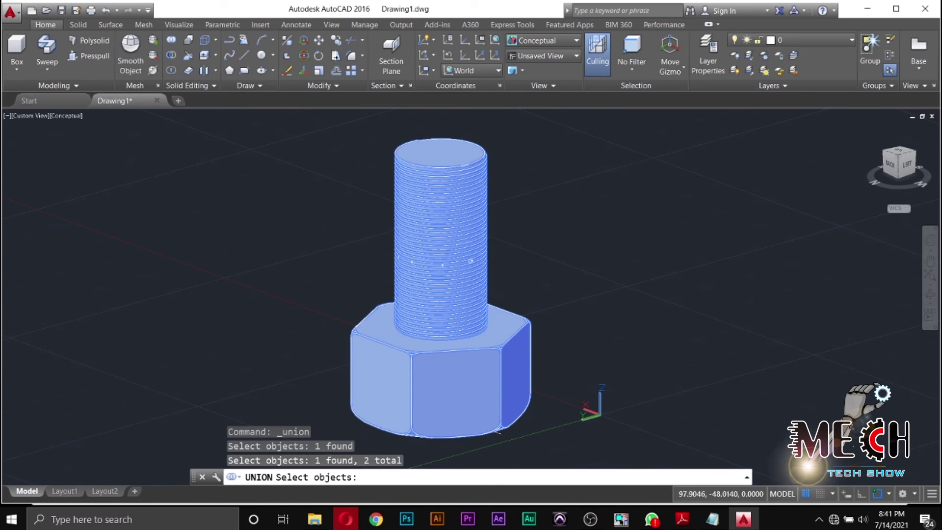
key("Return")
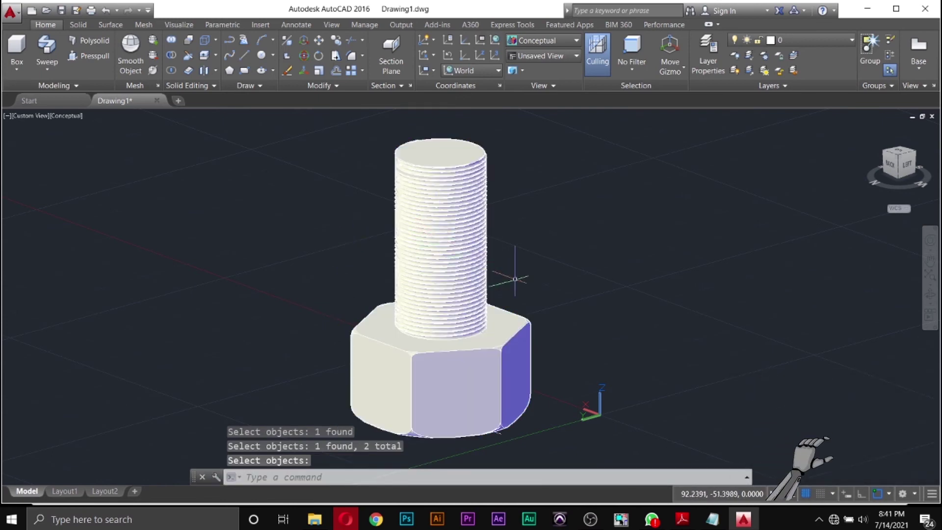
left_click(594, 196)
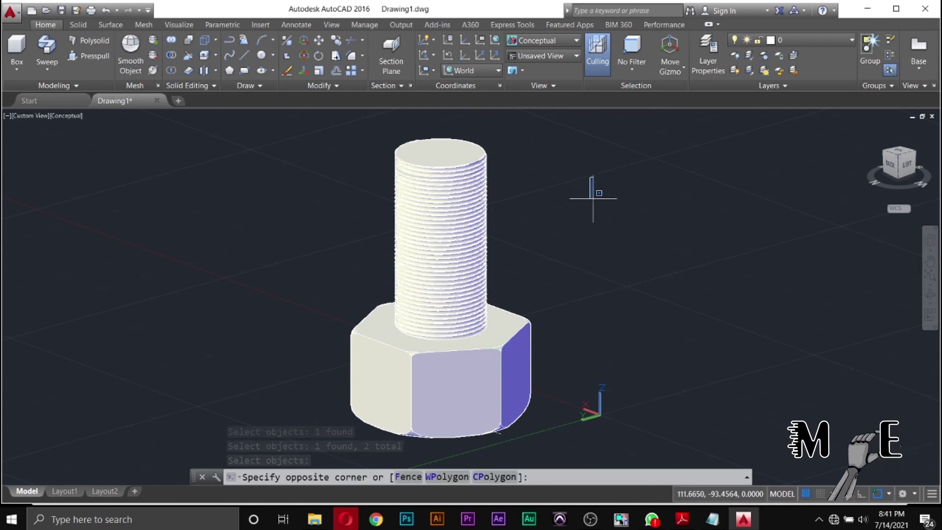
key("Escape")
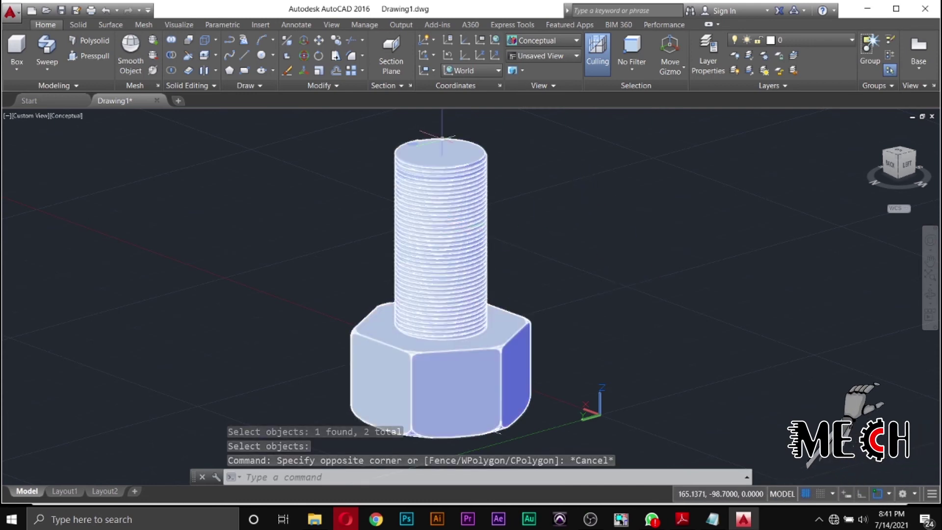
scroll(547, 273, "down", 1)
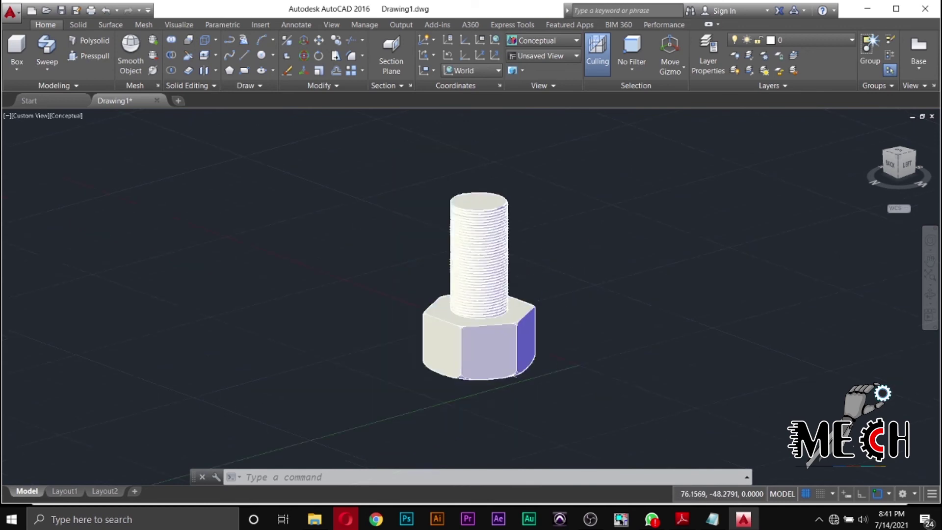
Reframe the bolt and open the visual styles list from the [Conceptual] viewport label
scroll(544, 275, "down", 1)
scroll(507, 288, "up", 3)
scroll(501, 287, "down", 4)
scroll(492, 289, "up", 2)
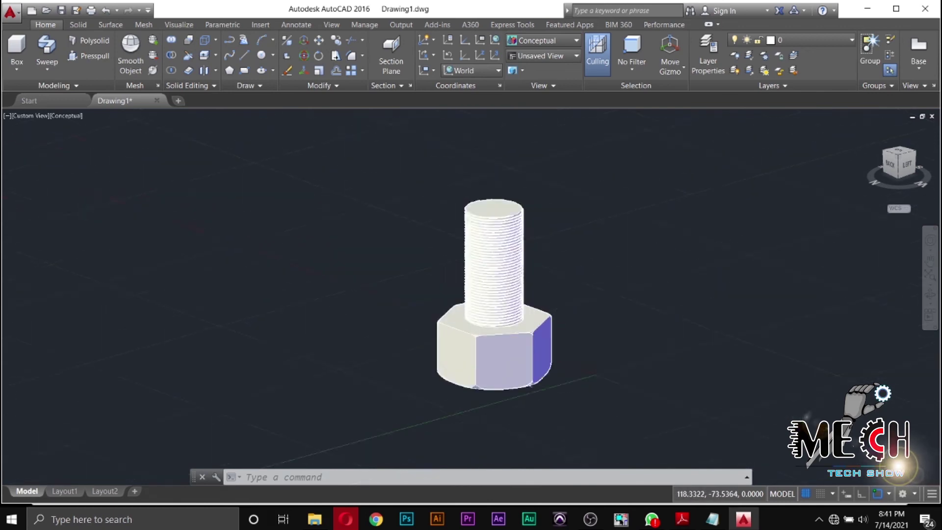
scroll(488, 289, "up", 2)
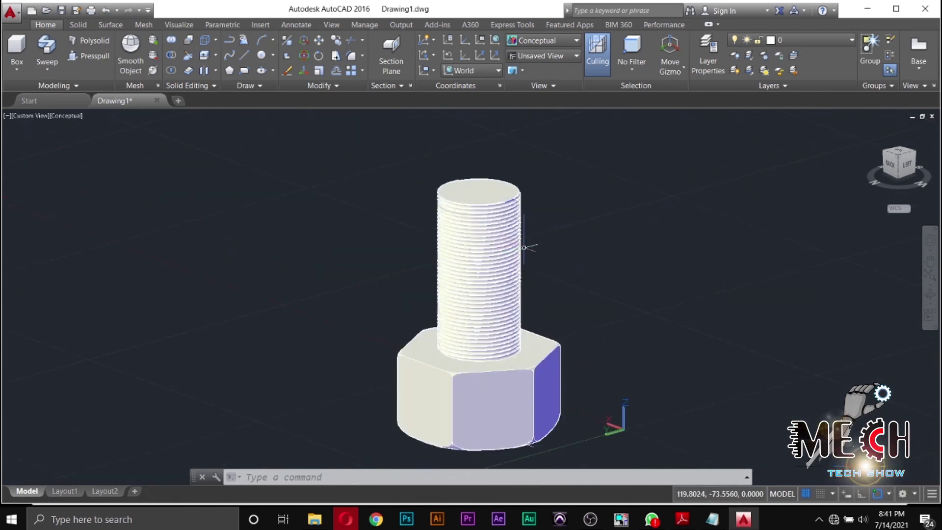
left_click(73, 115)
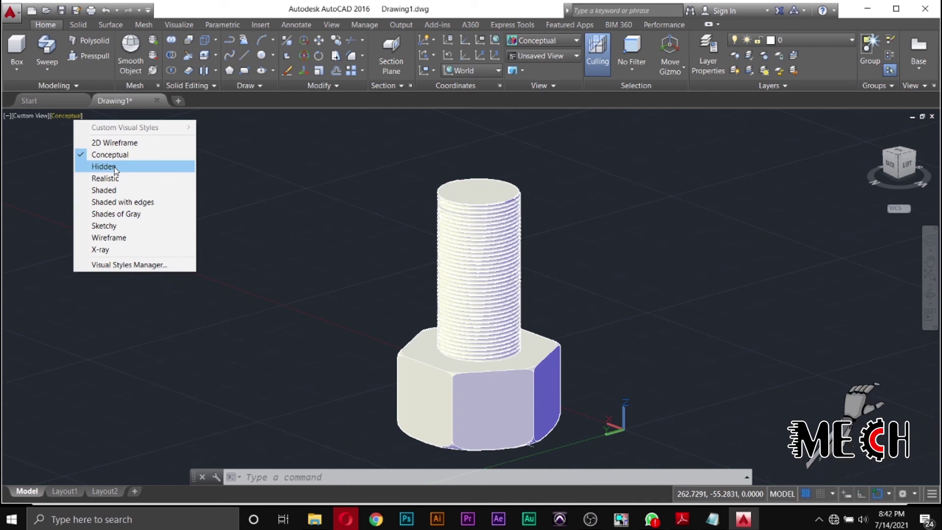
Switch the viewport to the Realistic visual style and orbit around the finished bolt
left_click(83, 178)
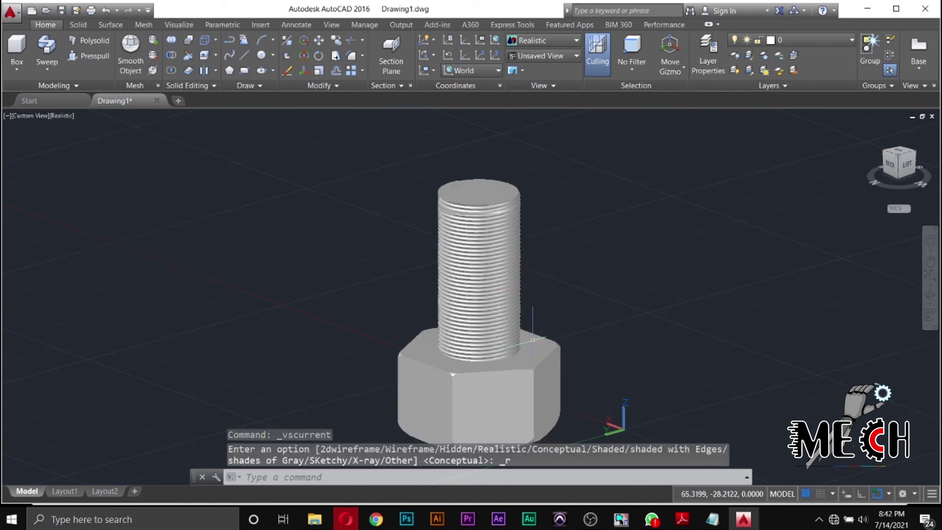
left_click(515, 318)
left_click(598, 260)
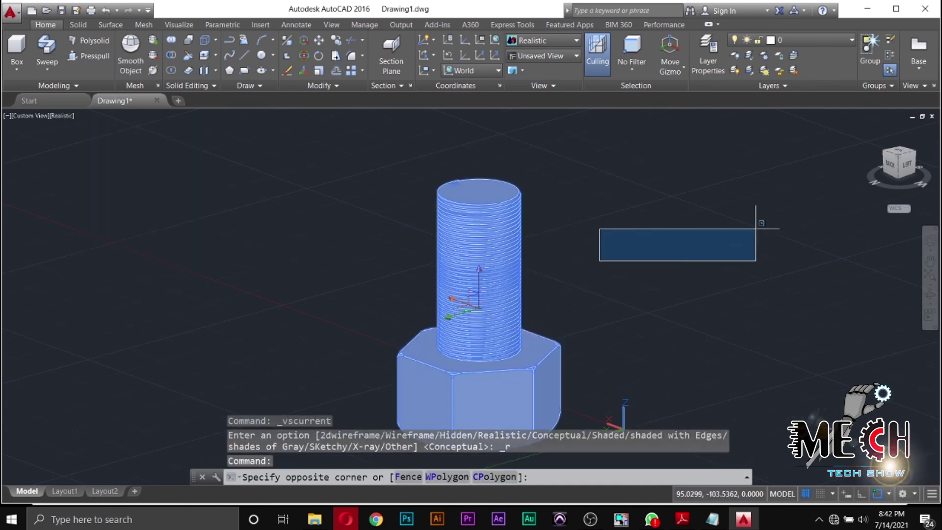
middle_click_drag(823, 306, 670, 323, "shift")
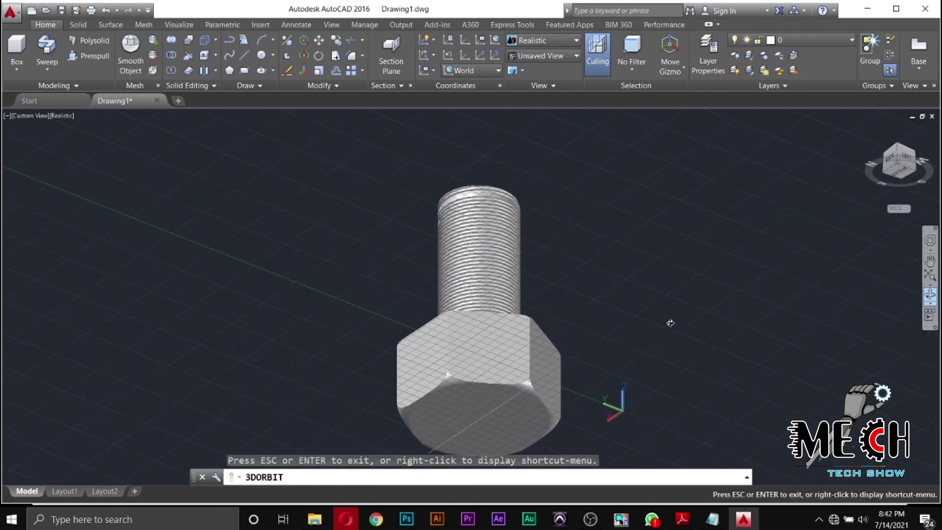